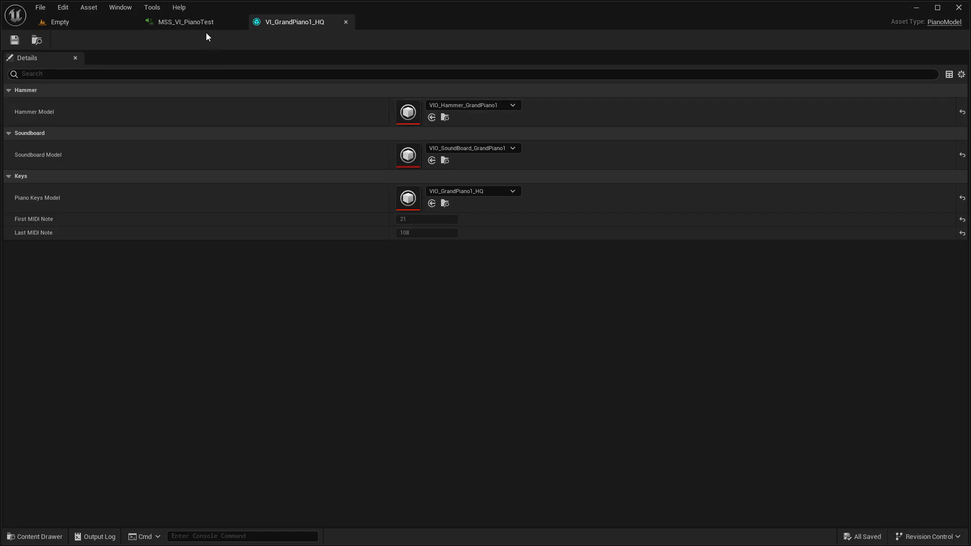
- Compare the PM Piano Synth node's curve inputs with the curve assets stored in the grand piano model's folder
{"action": "left_click", "coordinate": [197, 22]}
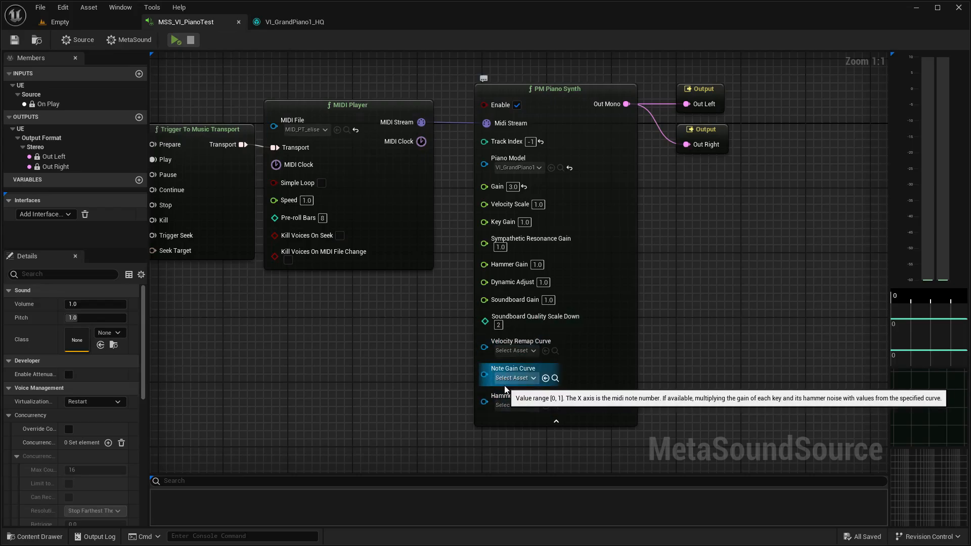
{"action": "left_click", "coordinate": [295, 21]}
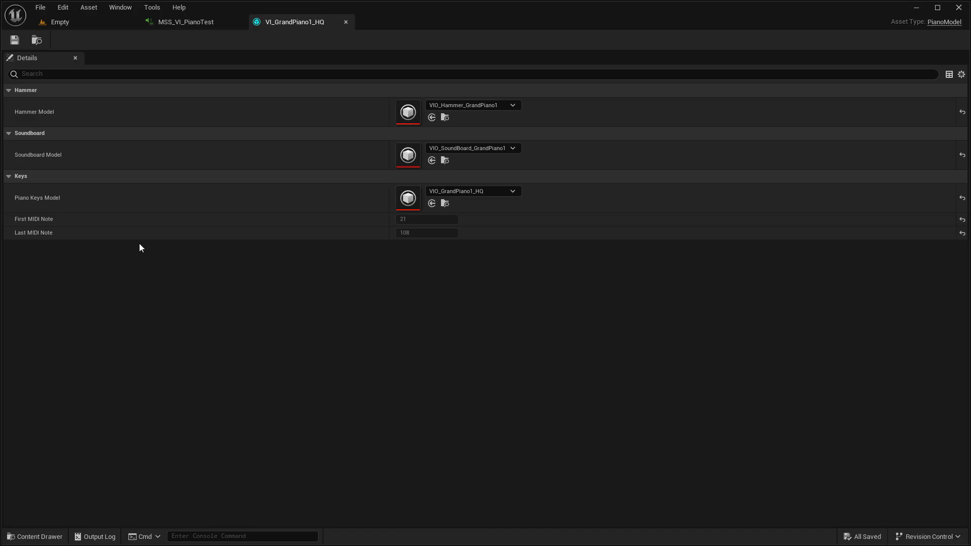
{"action": "left_click", "coordinate": [36, 40]}
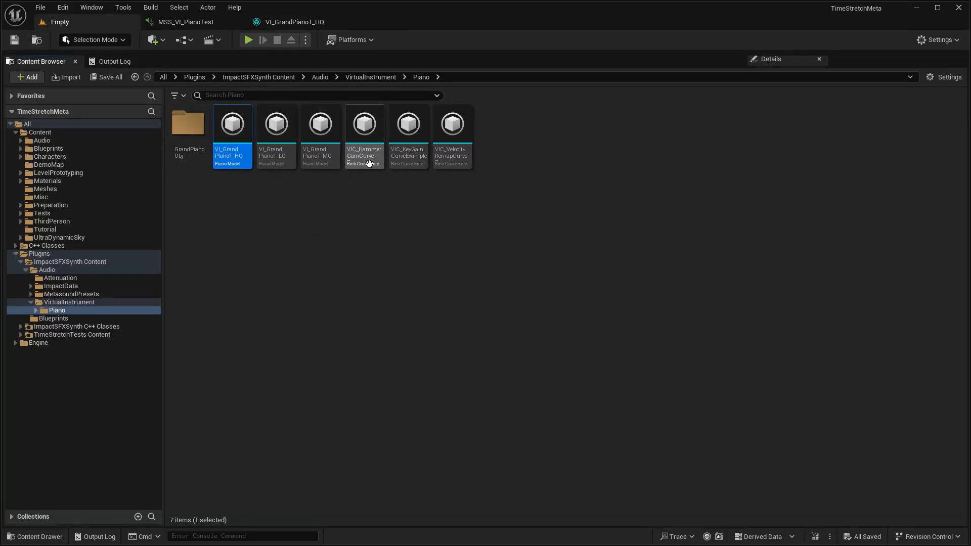
{"action": "left_click", "coordinate": [186, 22]}
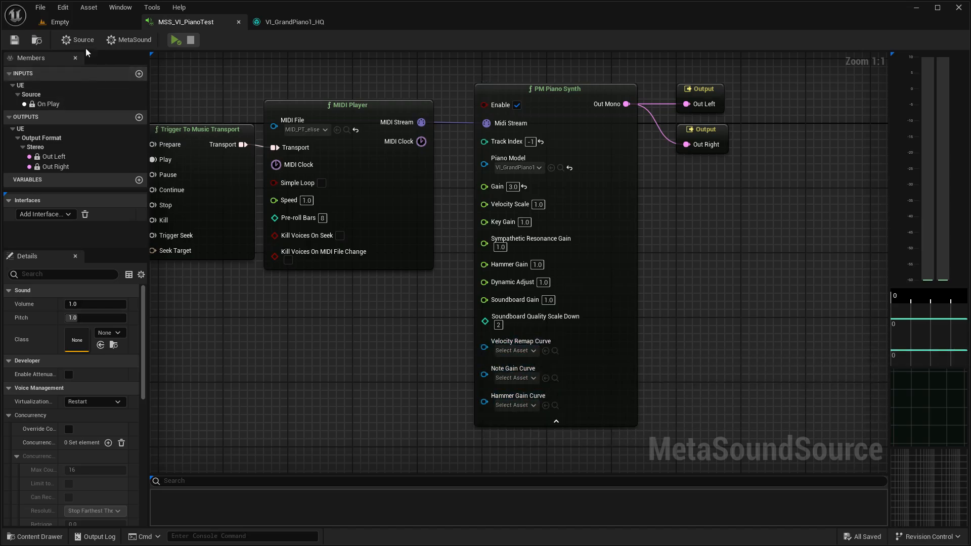
- Create a Rich Curve Extend asset with the default name in the Tutorial content folder and open it for editing
{"action": "left_click", "coordinate": [74, 24]}
{"action": "left_click", "coordinate": [106, 230]}
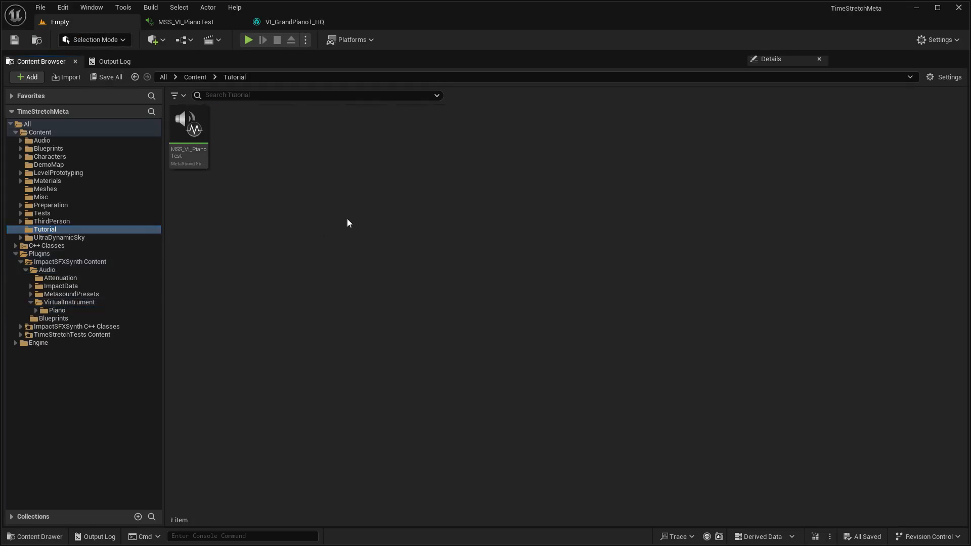
{"action": "right_click", "coordinate": [347, 222]}
{"action": "mouse_move", "coordinate": [437, 405]}
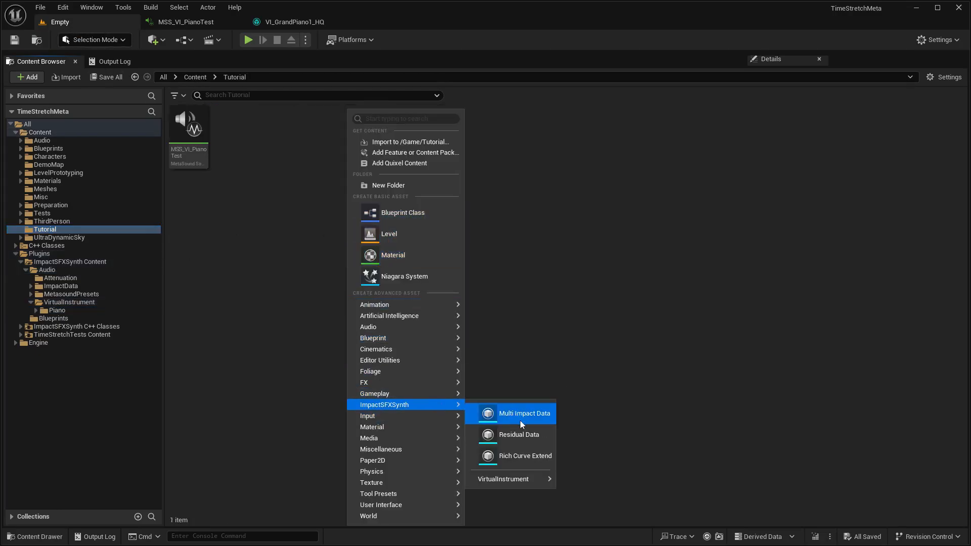
{"action": "left_click", "coordinate": [520, 455]}
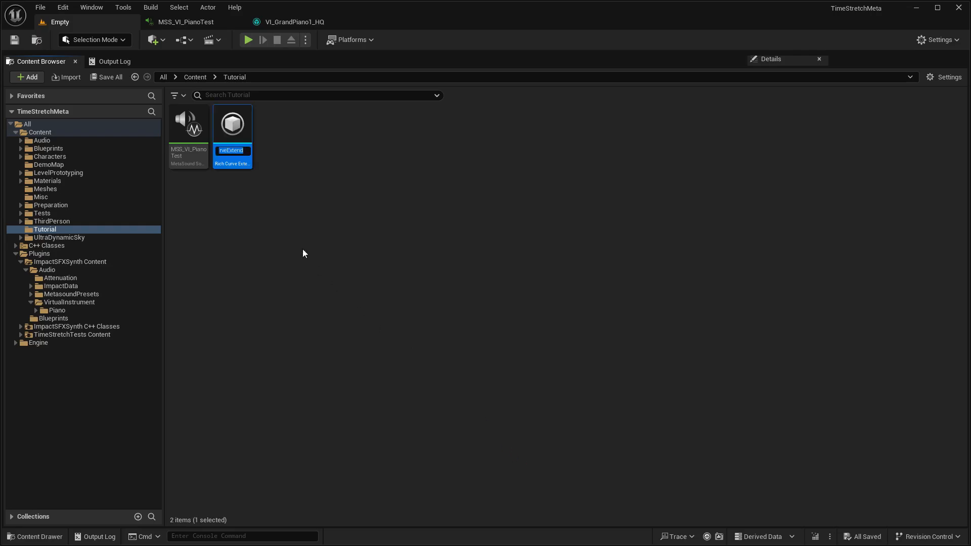
{"action": "double_click", "coordinate": [238, 156]}
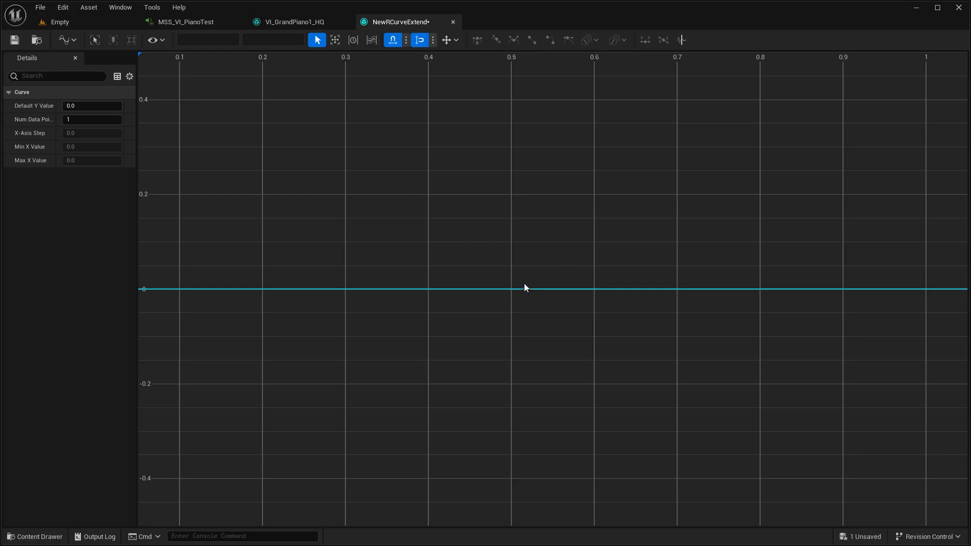
- Add a first key to the empty curve at time 0 and value 0
{"action": "middle_click", "coordinate": [511, 289]}
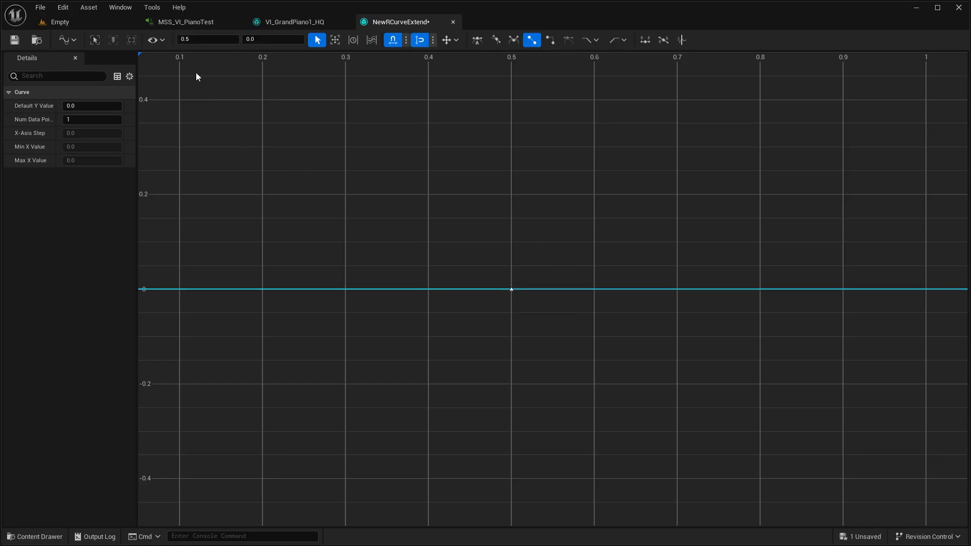
{"action": "left_click", "coordinate": [208, 40]}
{"action": "type", "text": "0"}
{"action": "key", "text": "Return"}
{"action": "left_click", "coordinate": [515, 196]}
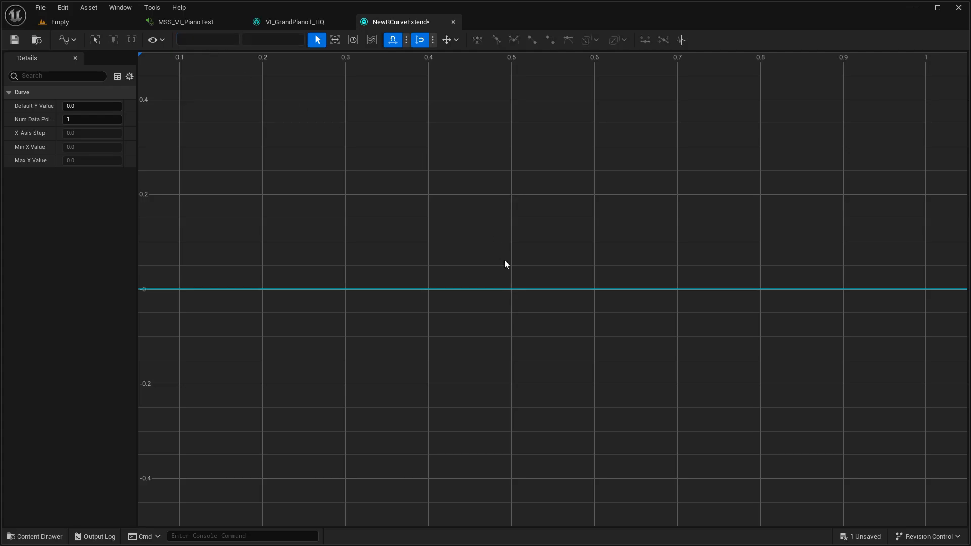
- Add a second key at time 127 and value 127, and fit the whole curve in view
{"action": "middle_click", "coordinate": [511, 290]}
{"action": "left_click", "coordinate": [213, 40]}
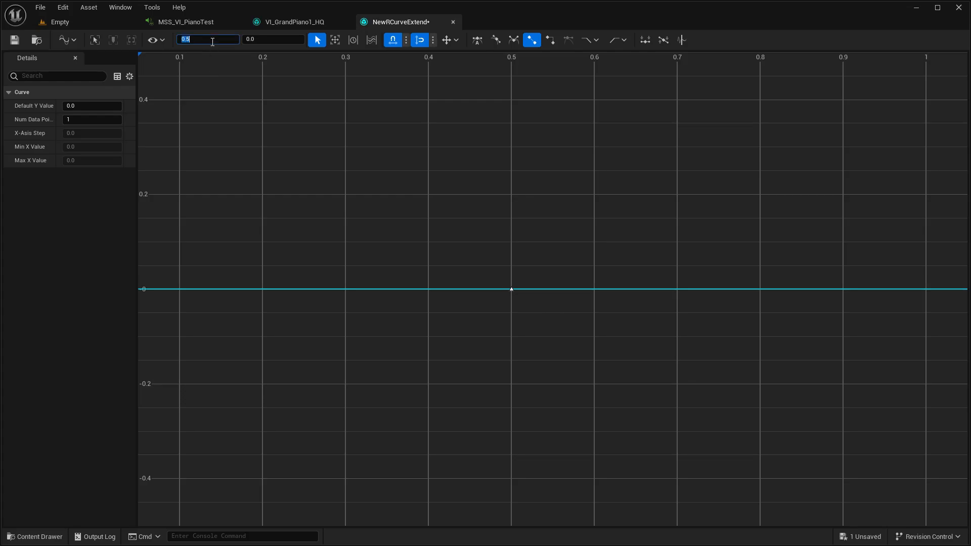
{"action": "type", "text": "127"}
{"action": "left_click", "coordinate": [263, 40]}
{"action": "type", "text": "127"}
{"action": "key", "text": "Return"}
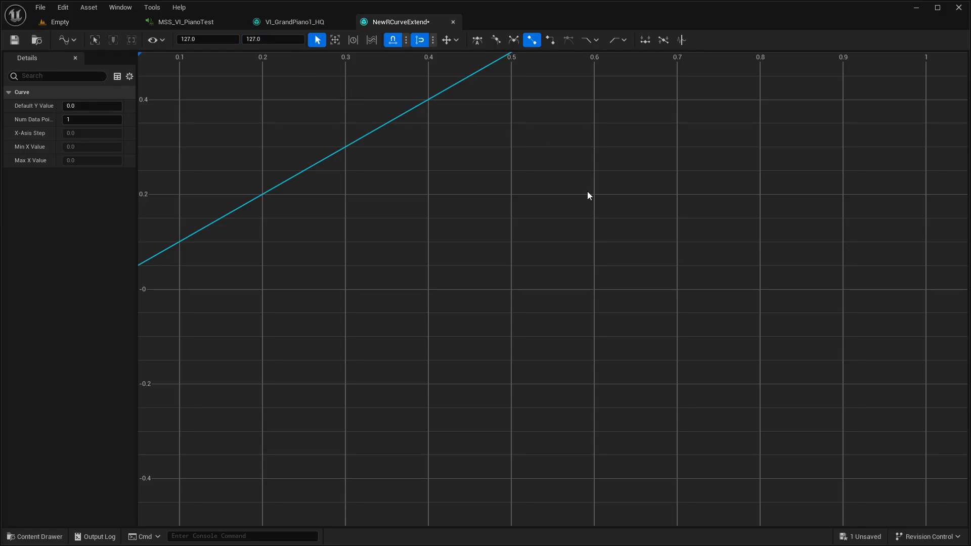
{"action": "left_click", "coordinate": [595, 285]}
{"action": "key", "text": "f"}
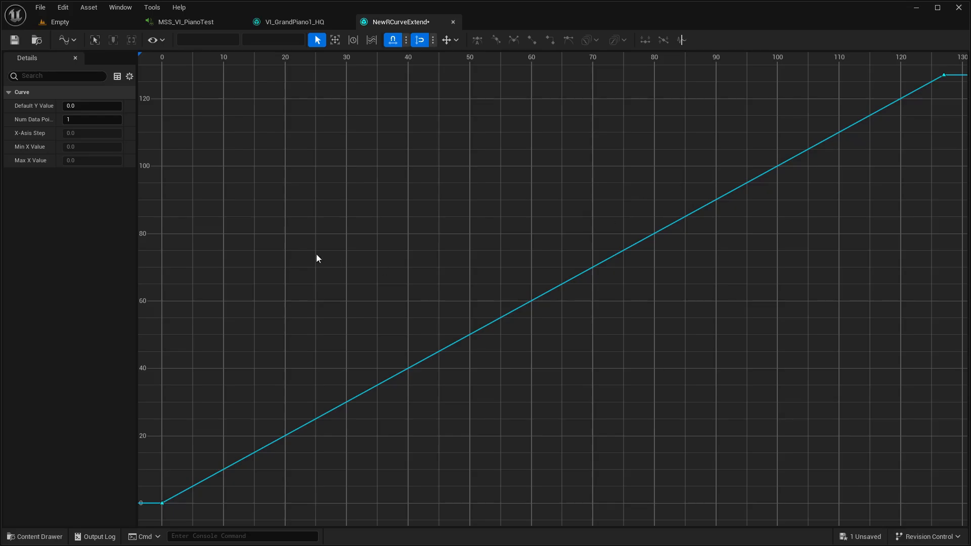
- Add two keys between the end points, at about time 44.5, value 75 and about time 91, value 45
{"action": "middle_click", "coordinate": [426, 352]}
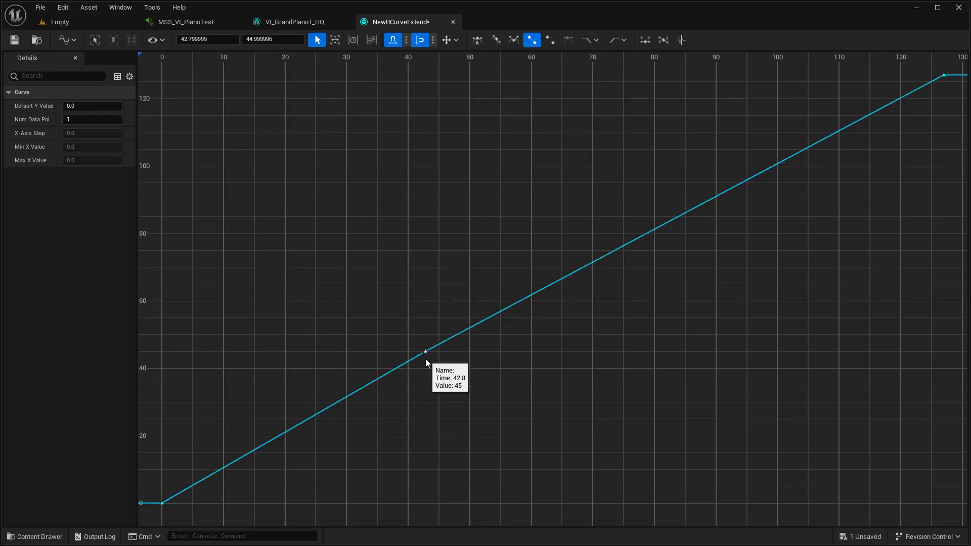
{"action": "middle_click", "coordinate": [680, 216]}
{"action": "left_click_drag", "start_coordinate": [681, 217], "coordinate": [722, 350]}
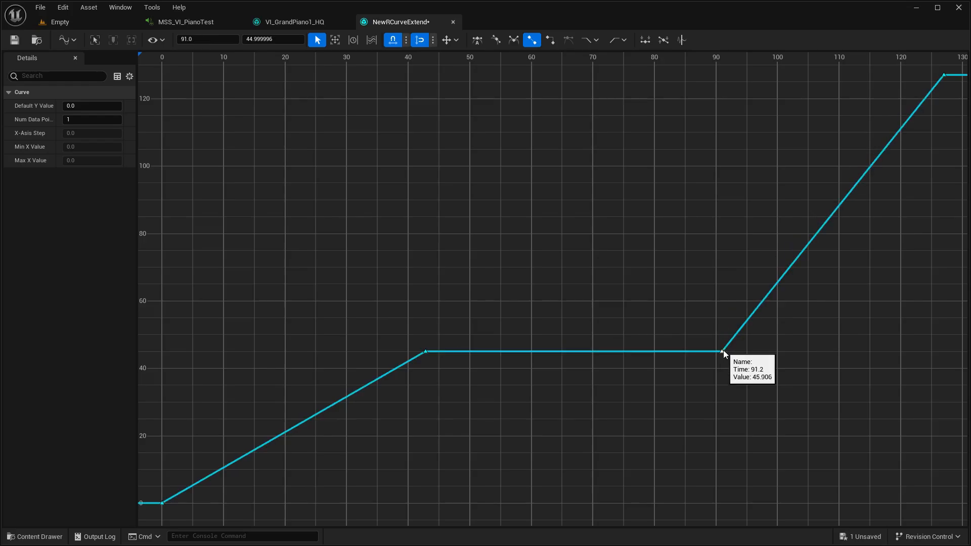
{"action": "left_click_drag", "start_coordinate": [469, 299], "coordinate": [417, 365]}
{"action": "mouse_move", "coordinate": [481, 385]}
{"action": "left_mouse_down"}
{"action": "mouse_move", "coordinate": [426, 350]}
{"action": "mouse_move", "coordinate": [371, 252]}
{"action": "left_mouse_up"}
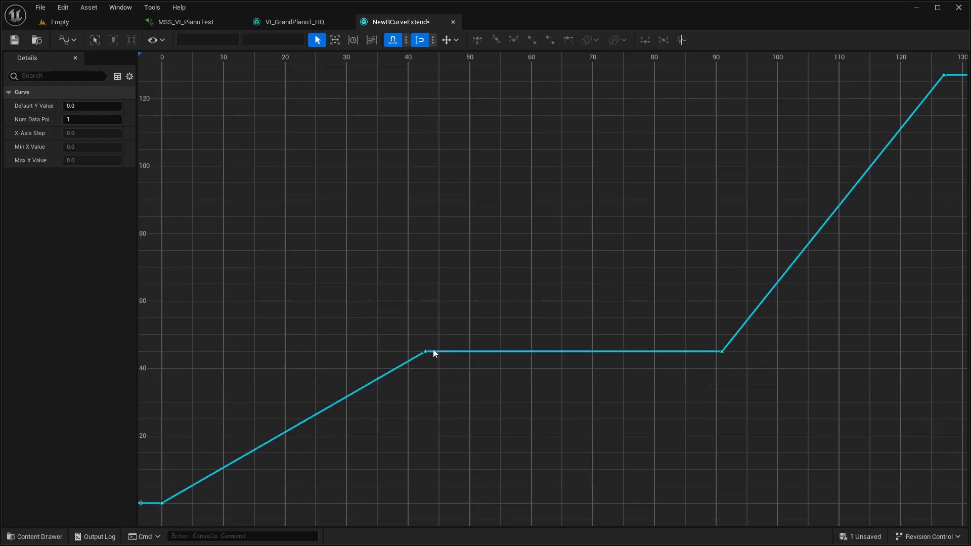
{"action": "left_click_drag", "start_coordinate": [425, 351], "coordinate": [435, 251]}
- Select both middle keys and switch them to smooth cubic interpolation
{"action": "left_click_drag", "start_coordinate": [373, 206], "coordinate": [787, 416]}
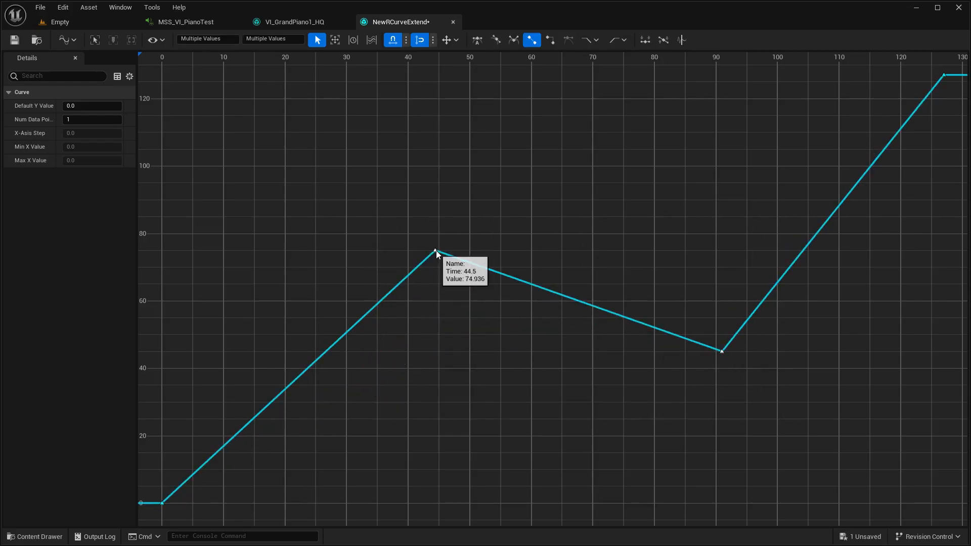
{"action": "right_click", "coordinate": [445, 251]}
{"action": "left_click", "coordinate": [552, 369]}
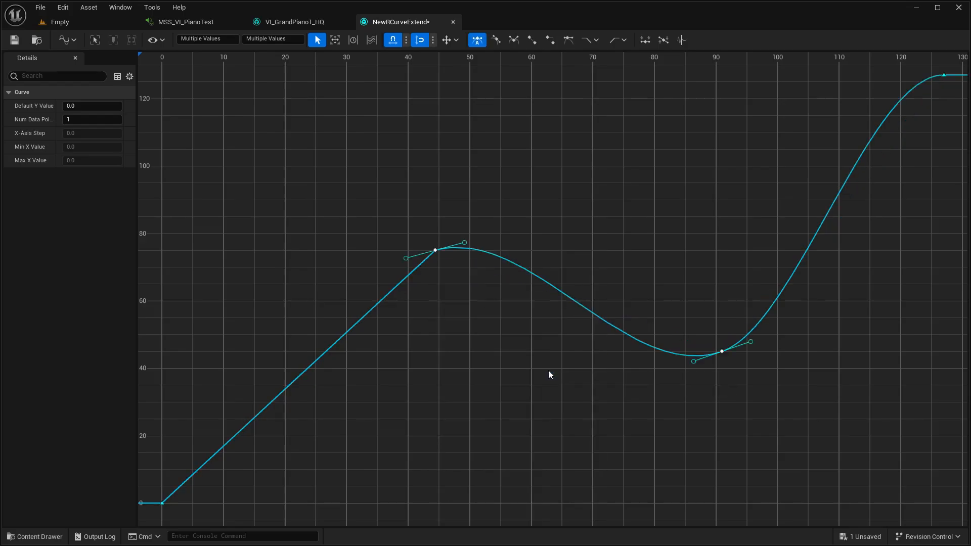
{"action": "left_click", "coordinate": [506, 358]}
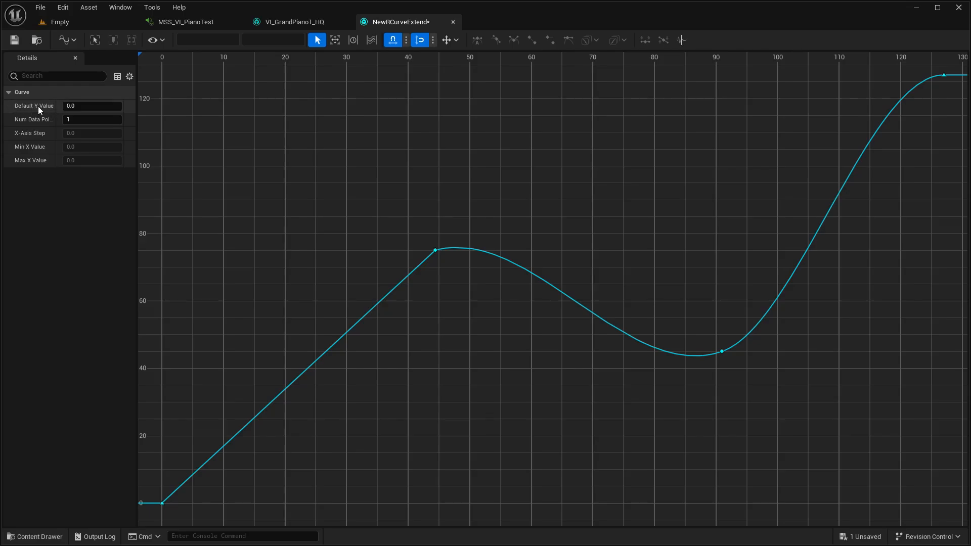
- Undo and redo the interpolation change on the two middle keys
{"action": "mouse_move", "coordinate": [38, 120]}
{"action": "mouse_move", "coordinate": [534, 276]}
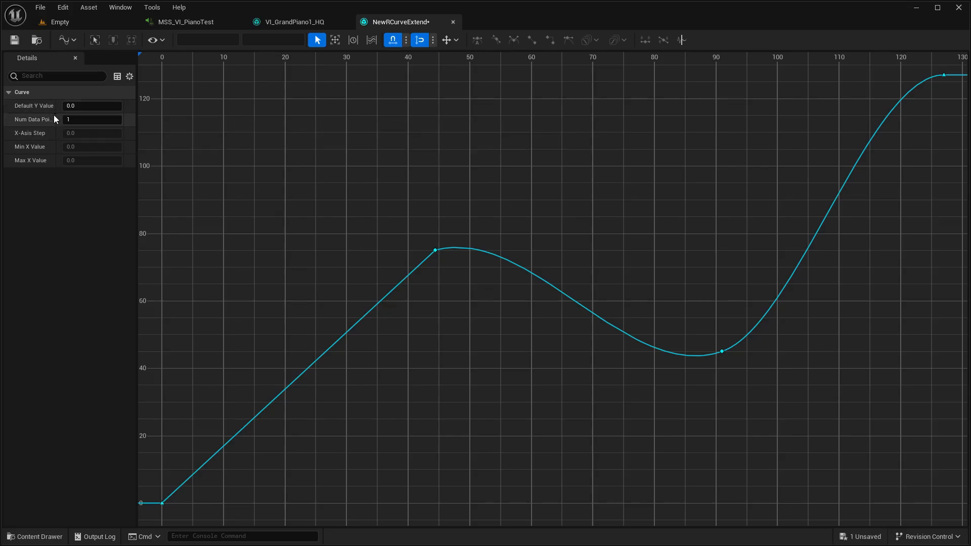
{"action": "key", "text": "ctrl+z"}
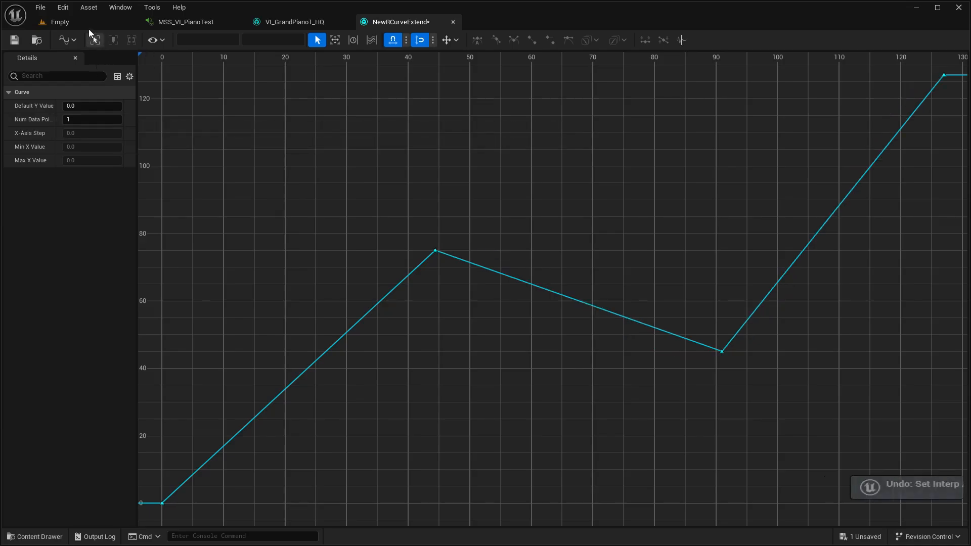
{"action": "key", "text": "ctrl+y"}
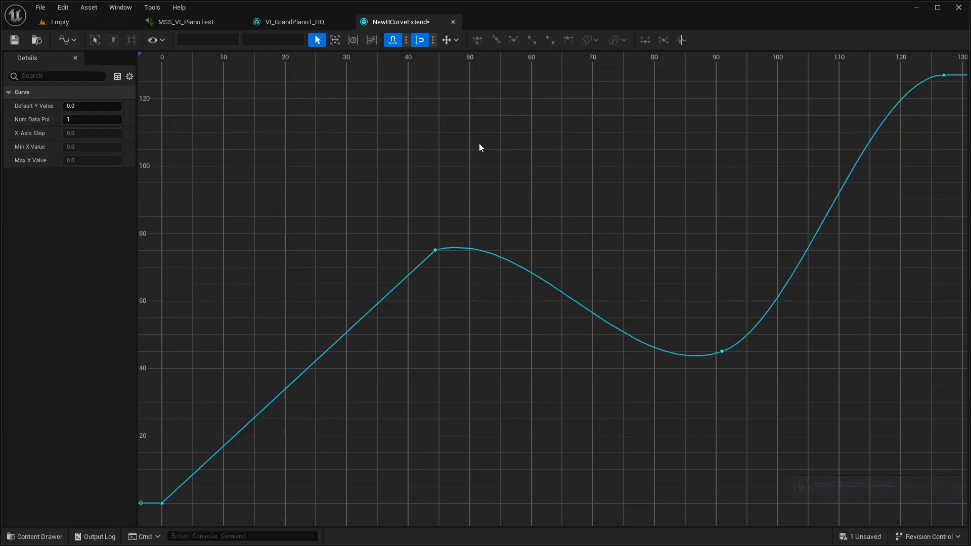
- Create a WaveTable Bank asset in the Tutorial folder, inspect its sampling and resolution options, and close it
{"action": "left_click", "coordinate": [78, 26]}
{"action": "right_click", "coordinate": [410, 234]}
{"action": "type", "text": "wavet"}
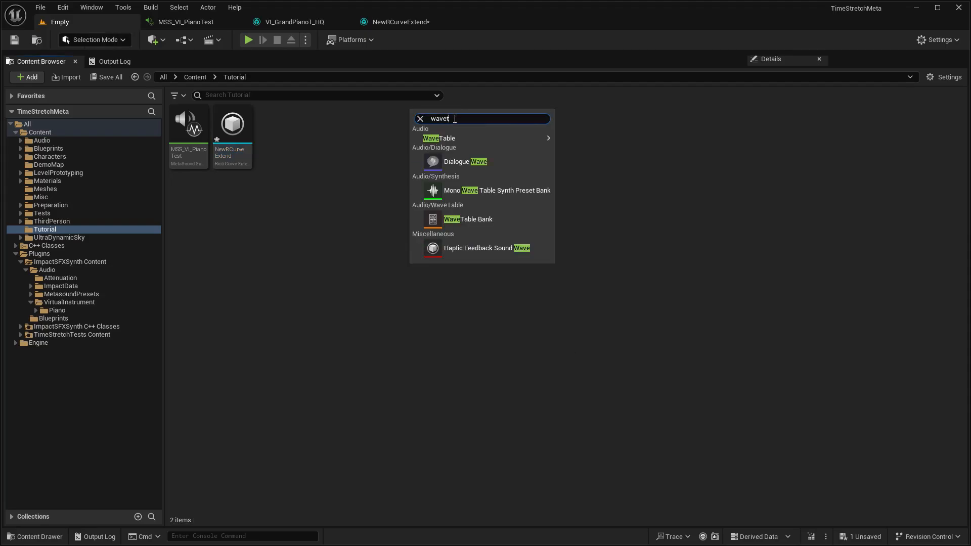
{"action": "left_click", "coordinate": [468, 219]}
{"action": "double_click", "coordinate": [271, 166]}
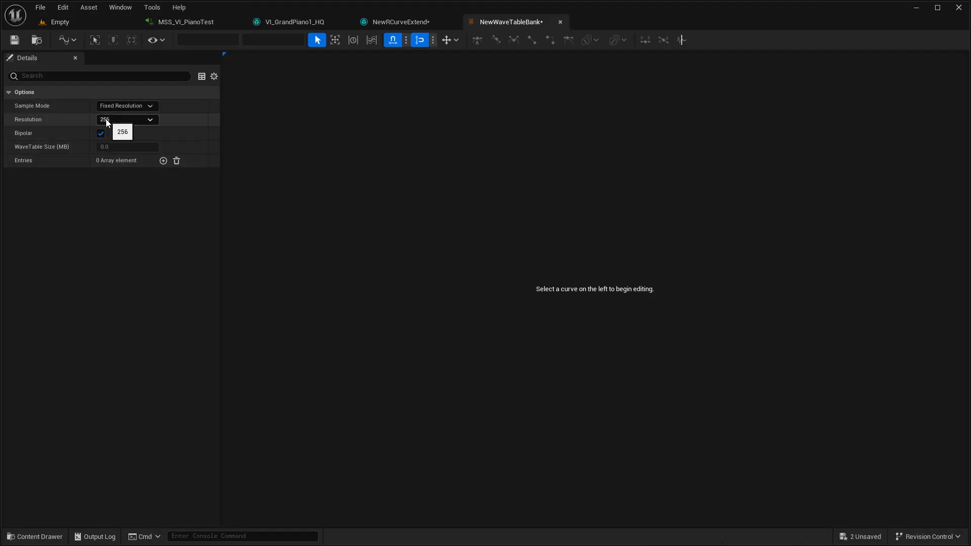
{"action": "left_click", "coordinate": [560, 22]}
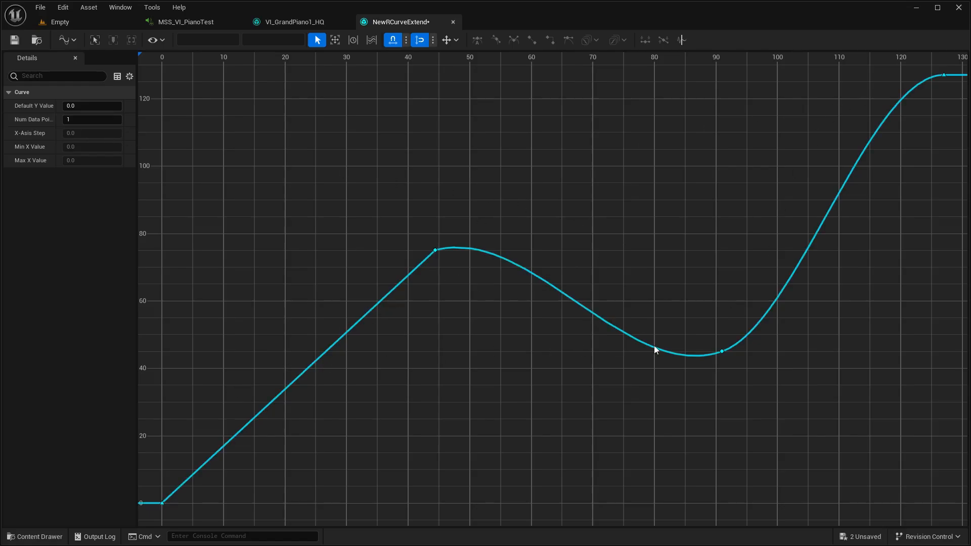
- Set the curve's number of data points to 64 and save the curve asset
{"action": "left_click", "coordinate": [91, 120]}
{"action": "type", "text": "64"}
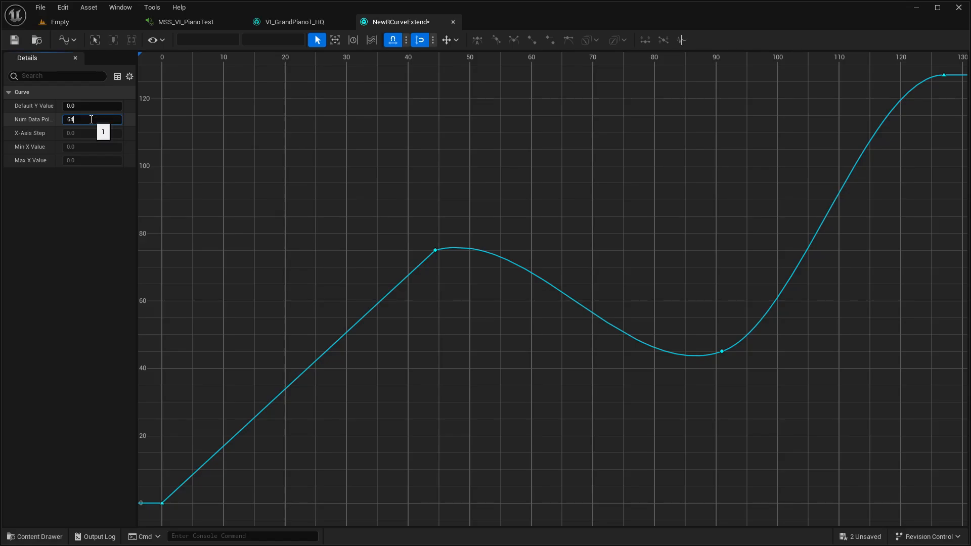
{"action": "key", "text": "Return"}
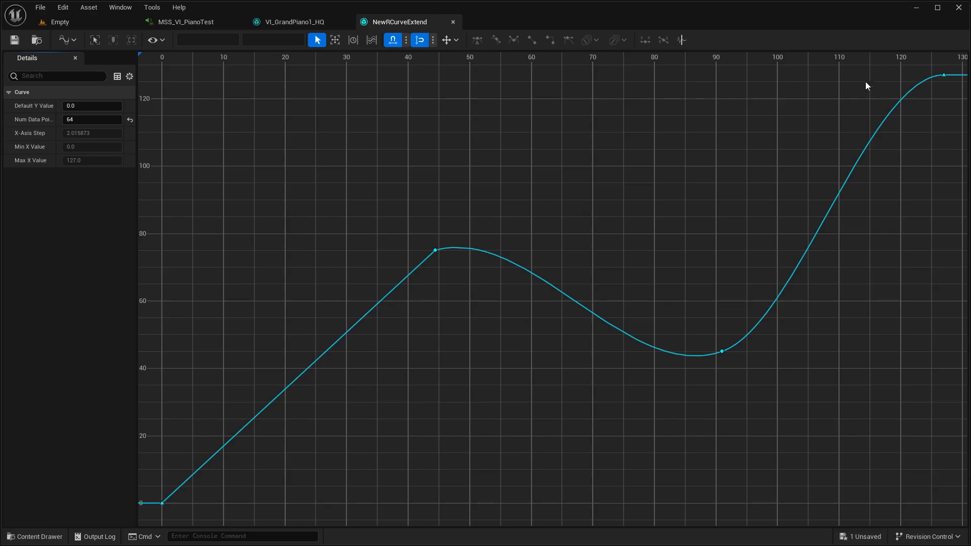
- Try adding an extra key near the curve's start, at about time 2.4 and value 5
{"action": "mouse_move", "coordinate": [167, 499]}
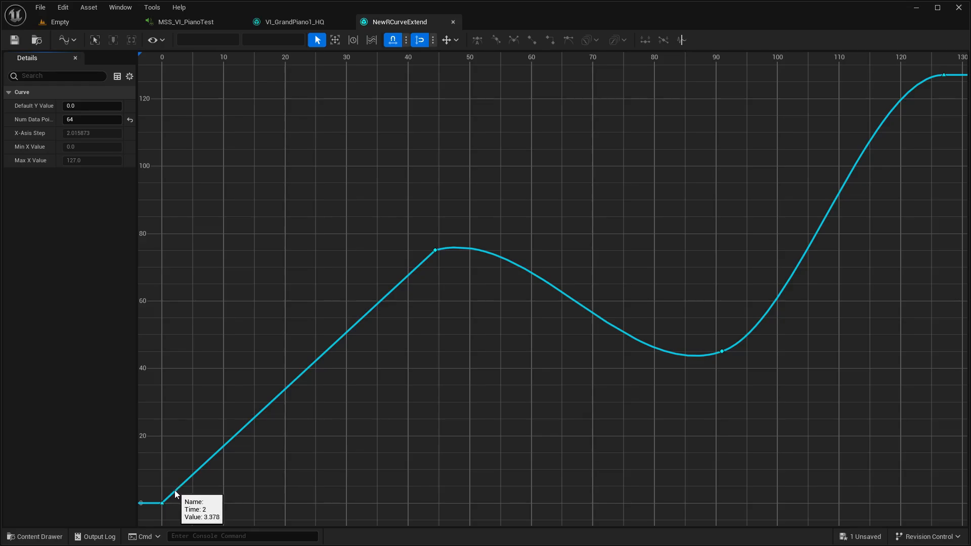
{"action": "middle_click", "coordinate": [175, 490]}
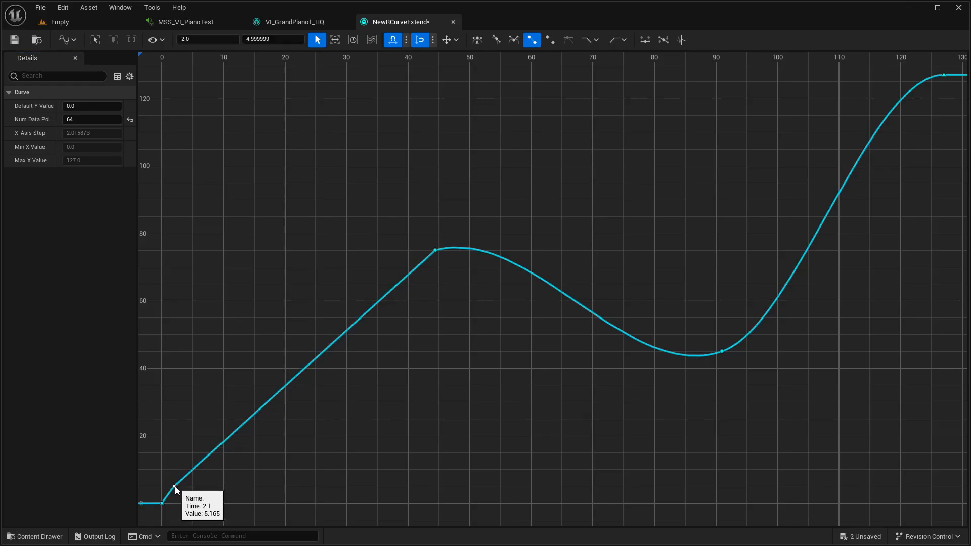
{"action": "left_click_drag", "start_coordinate": [175, 486], "coordinate": [177, 489]}
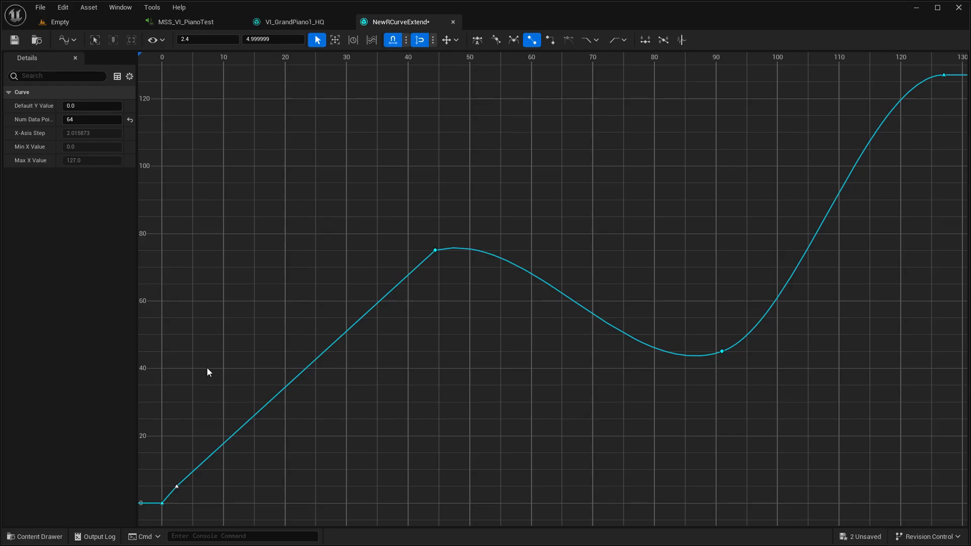
{"action": "left_click", "coordinate": [229, 347]}
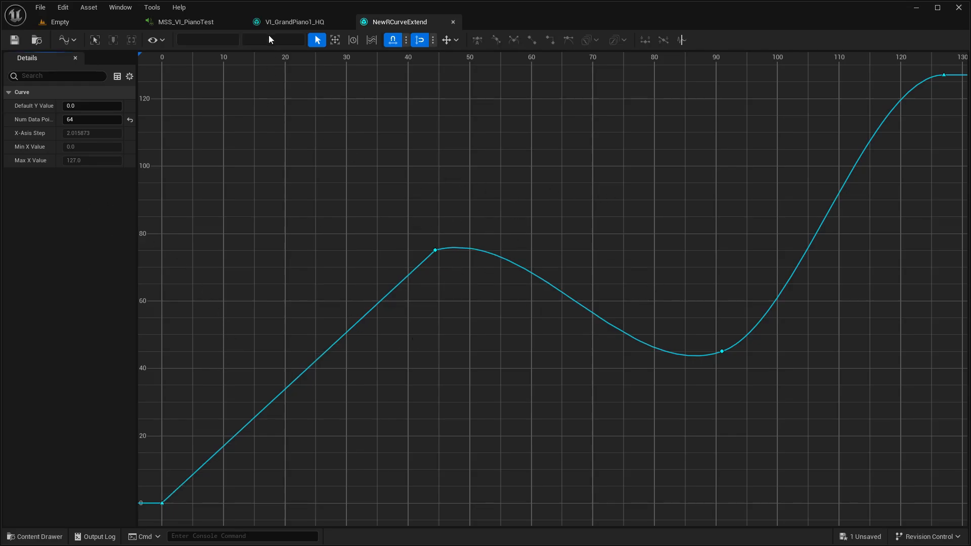
- Assign VIC_VelocityRemapCurveExample as the Velocity Remap Curve of the PM Piano Synth node in MSS_VI_PianoTest
{"action": "left_click", "coordinate": [189, 22]}
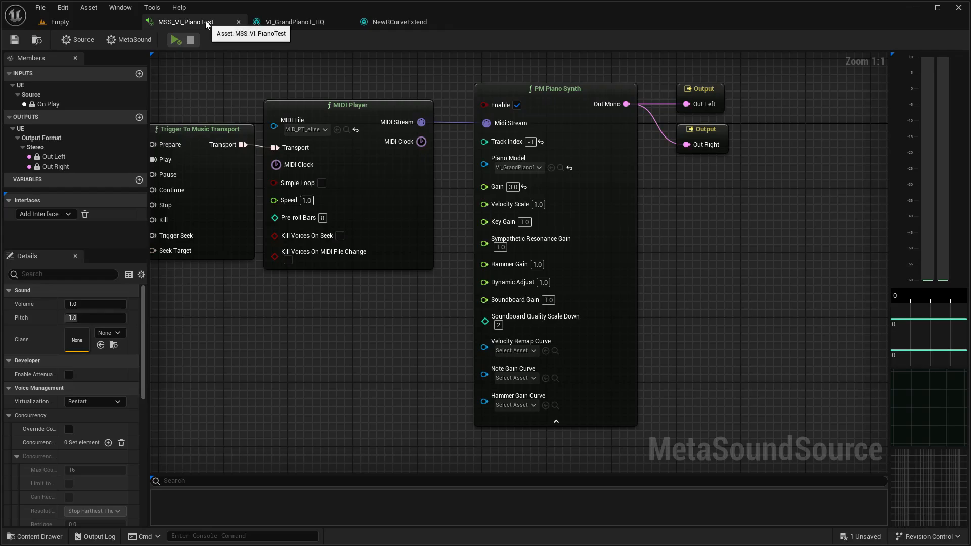
{"action": "left_click", "coordinate": [511, 351]}
{"action": "type", "text": "v"}
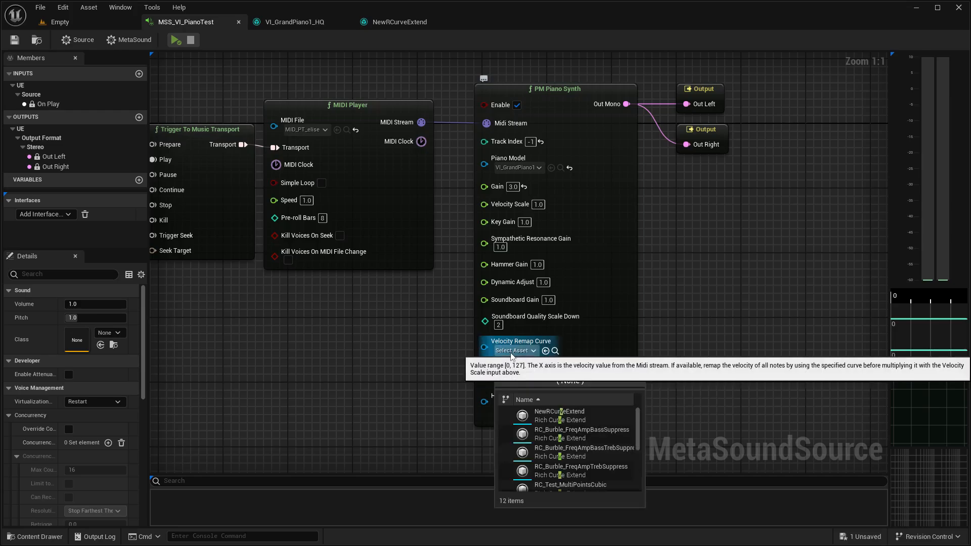
{"action": "type", "text": "elo"}
{"action": "key", "text": "BackSpace"}
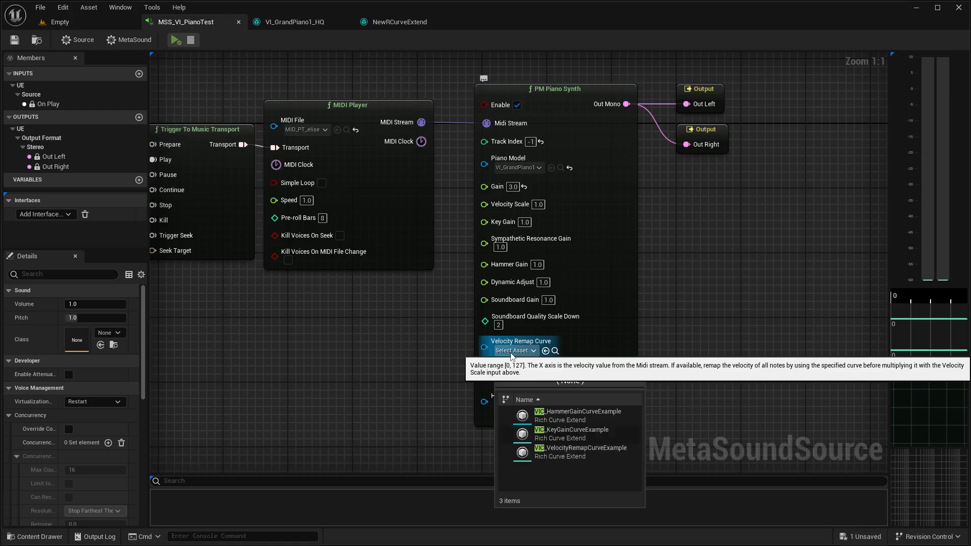
{"action": "left_click", "coordinate": [571, 454]}
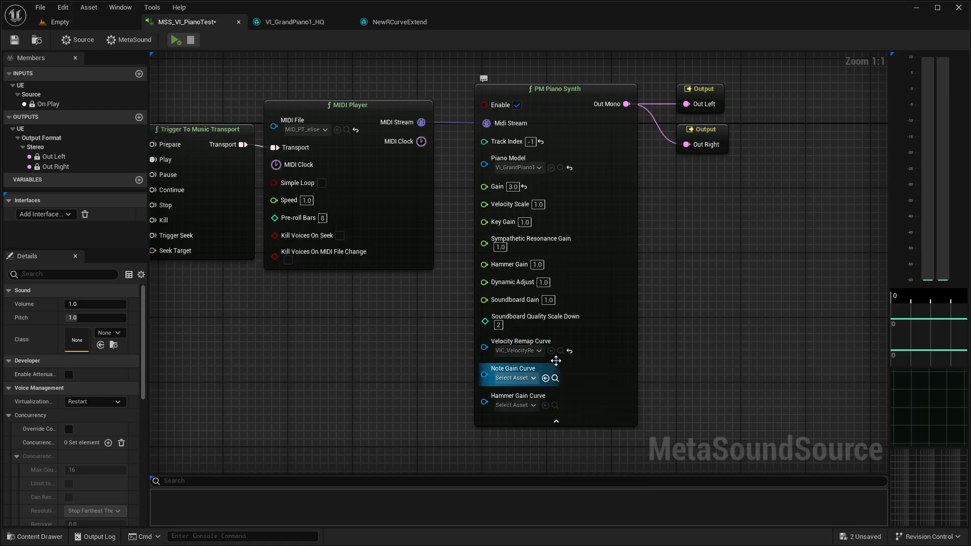
- Locate VIC_VelocityRemapCurveExample from the PM Piano Synth node and open it to examine its curve and data point settings
{"action": "left_click", "coordinate": [561, 350]}
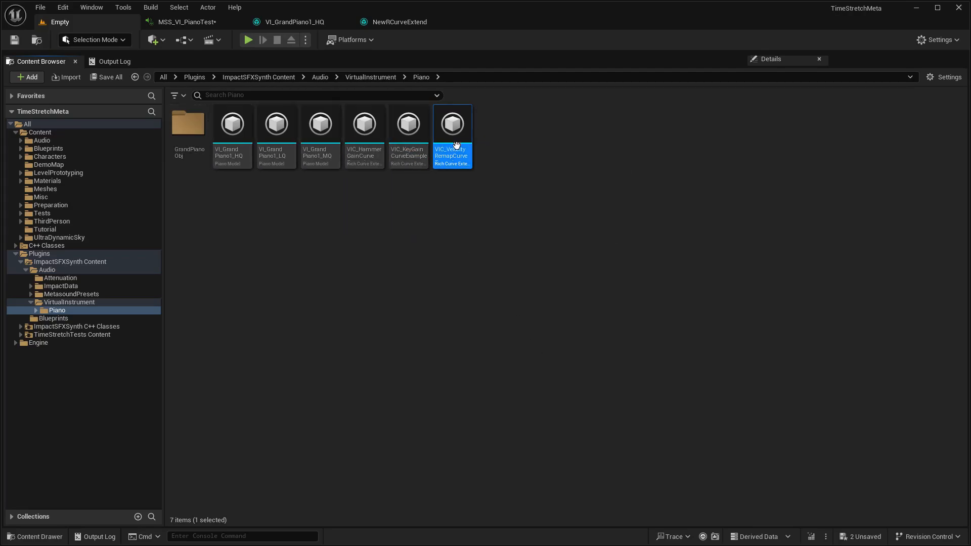
{"action": "double_click", "coordinate": [457, 162]}
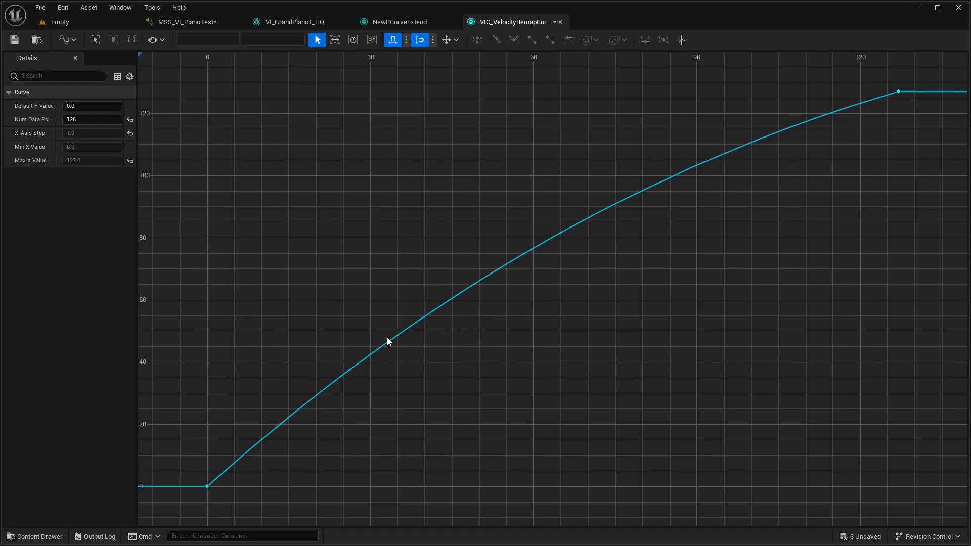
{"action": "mouse_move", "coordinate": [380, 351]}
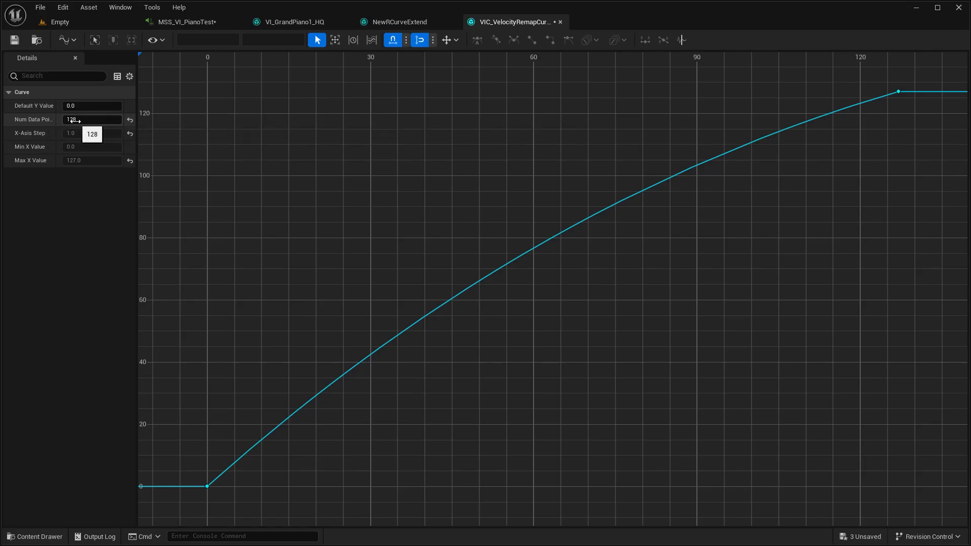
- Return to MSS_VI_PianoTest and preview the piano with the velocity remap curve applied, stopping playback after about nine seconds
{"action": "left_click", "coordinate": [196, 24]}
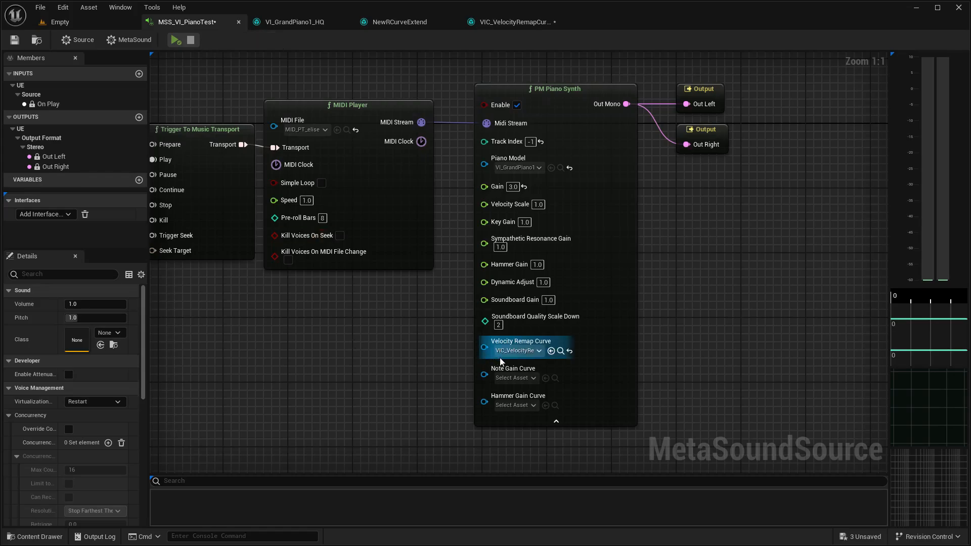
{"action": "right_click_drag", "start_coordinate": [373, 324], "coordinate": [436, 318]}
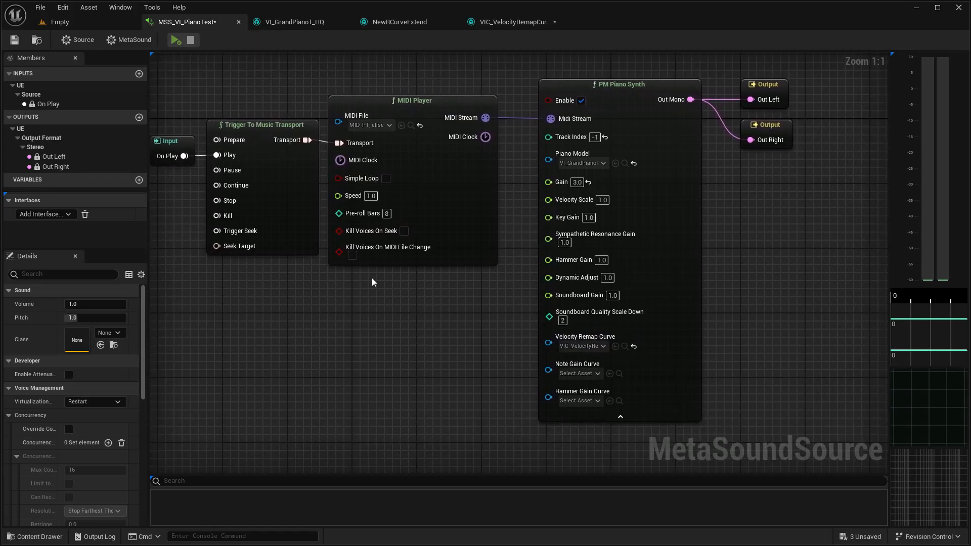
{"action": "left_click", "coordinate": [175, 39]}
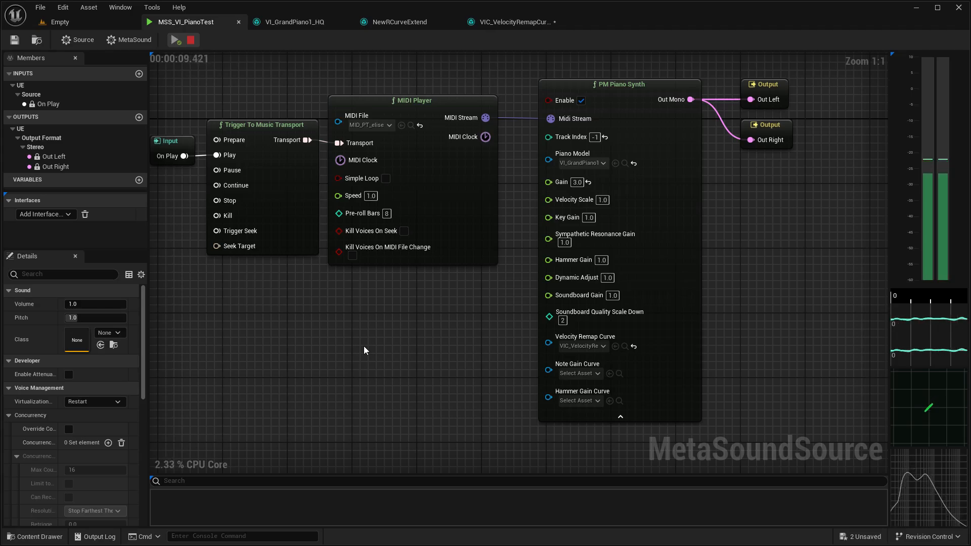
{"action": "left_click", "coordinate": [192, 44]}
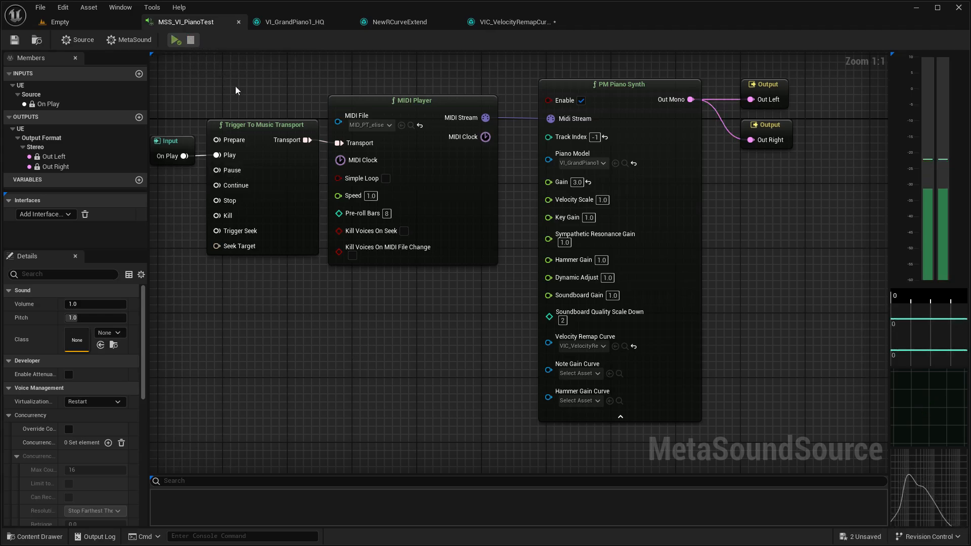
- Reset the PM Piano Synth's Velocity Remap Curve to its default and preview the sound without it for comparison
{"action": "left_click", "coordinate": [633, 346]}
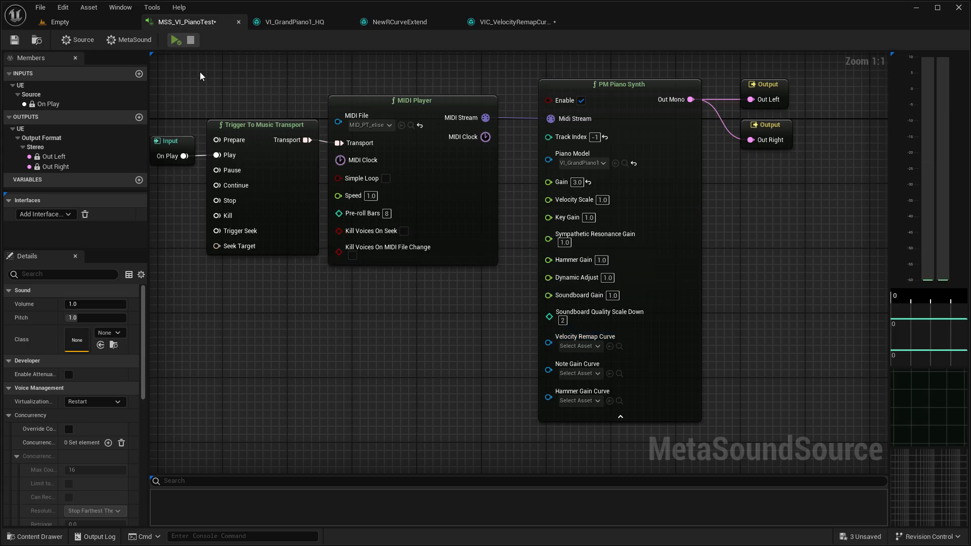
{"action": "left_click", "coordinate": [175, 40]}
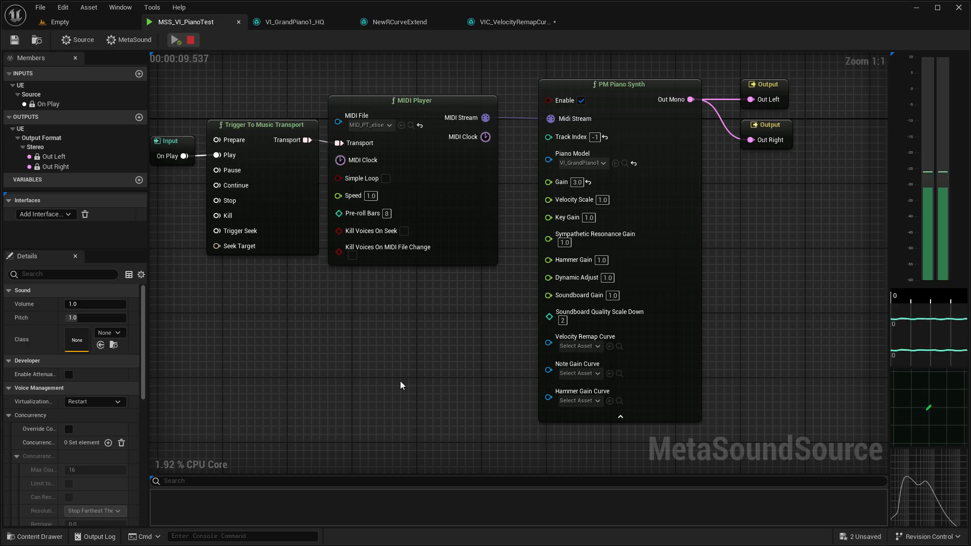
{"action": "left_click", "coordinate": [191, 40]}
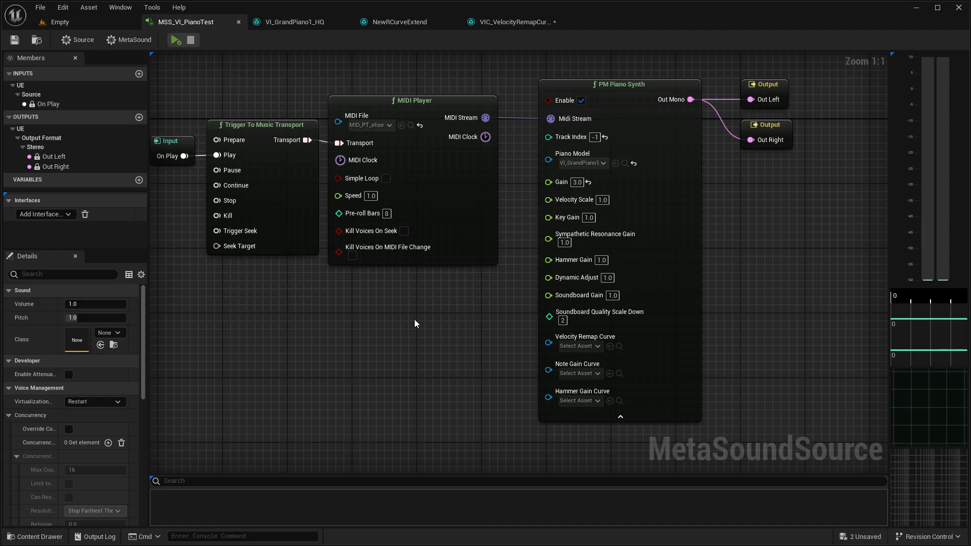
- Assign VIC_KeyGainCurveExample as the Note Gain Curve of the PM Piano Synth node
{"action": "right_click_drag", "start_coordinate": [452, 329], "coordinate": [410, 340]}
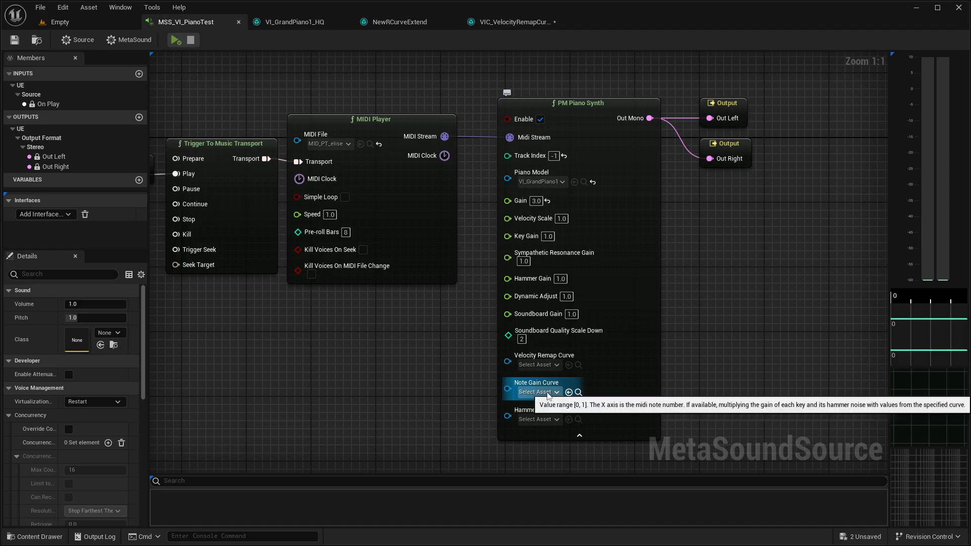
{"action": "left_click", "coordinate": [548, 393]}
{"action": "type", "text": "VIC"}
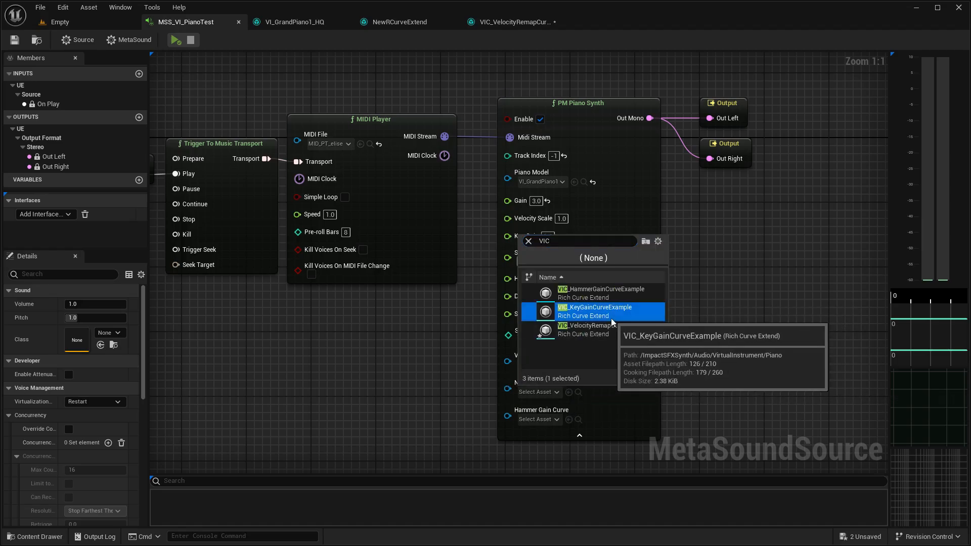
{"action": "left_click", "coordinate": [587, 312]}
- Locate and open VIC_KeyGainCurveExample to examine its curve shape, number of data points and X range
{"action": "left_click", "coordinate": [583, 392]}
{"action": "double_click", "coordinate": [406, 164]}
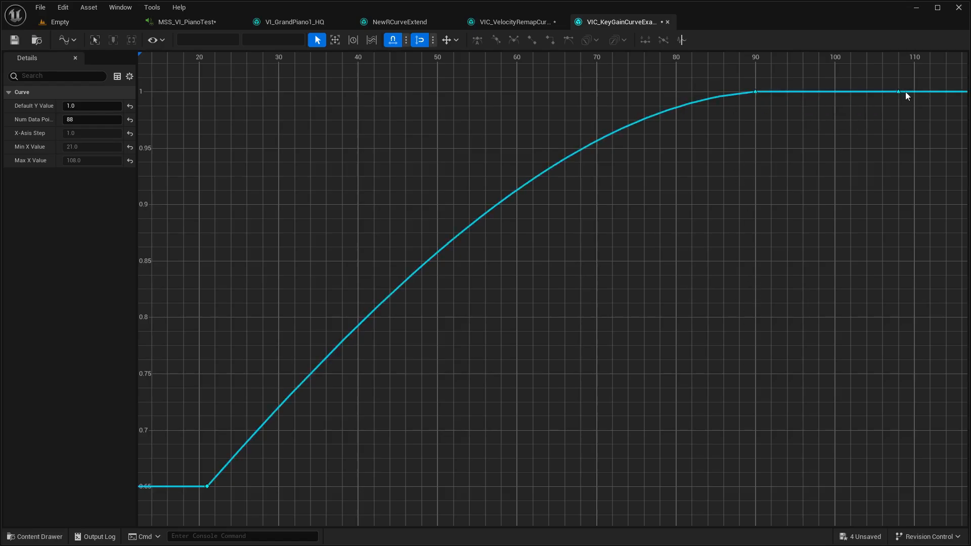
{"action": "left_click", "coordinate": [184, 22]}
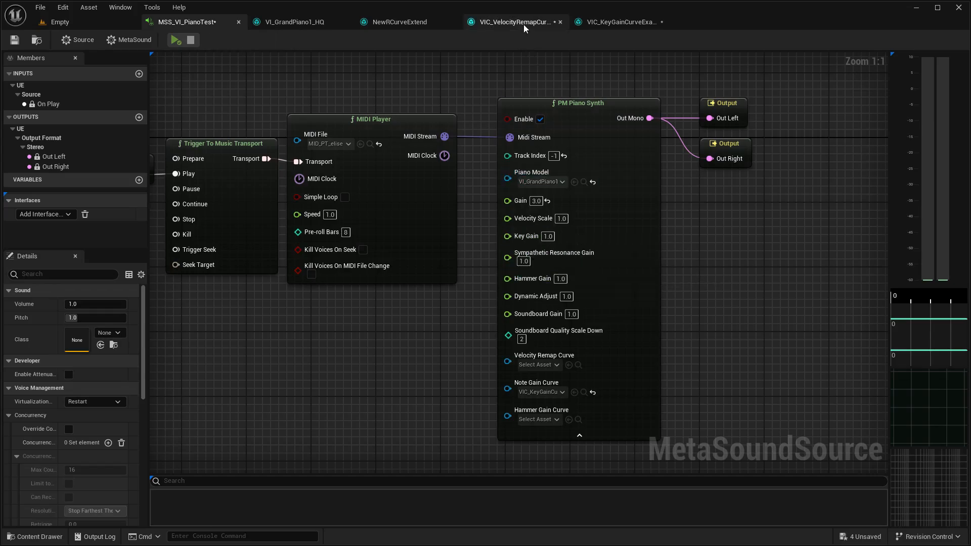
{"action": "left_click", "coordinate": [613, 23]}
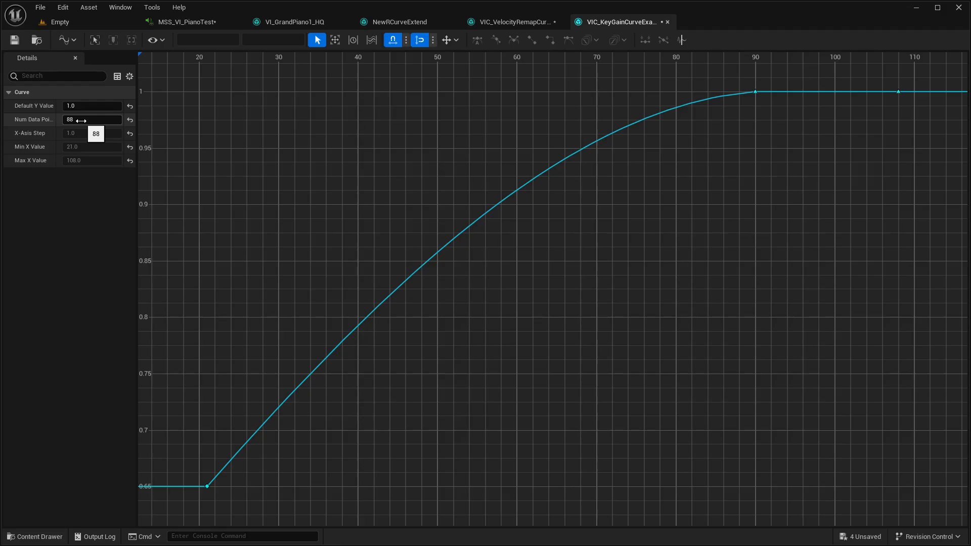
- Back in MSS_VI_PianoTest, assign VIC_HammerGainCurveExample as the Hammer Gain Curve of the PM Piano Synth node
{"action": "left_click", "coordinate": [197, 21]}
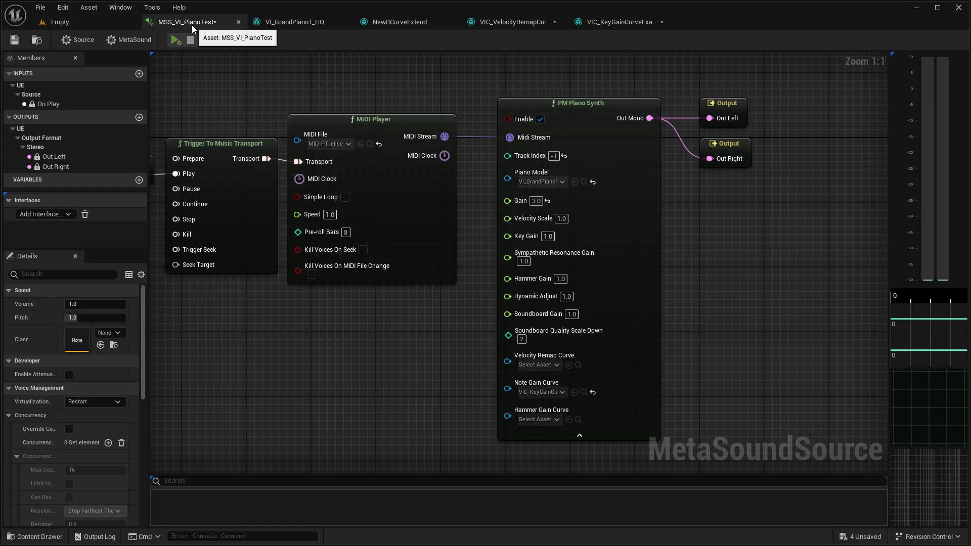
{"action": "left_click", "coordinate": [538, 419]}
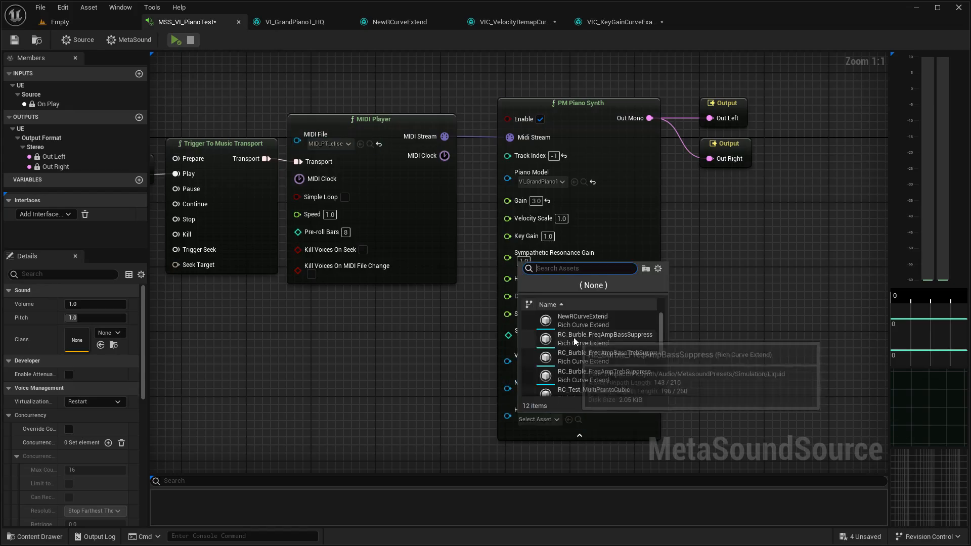
{"action": "type", "text": "VIC"}
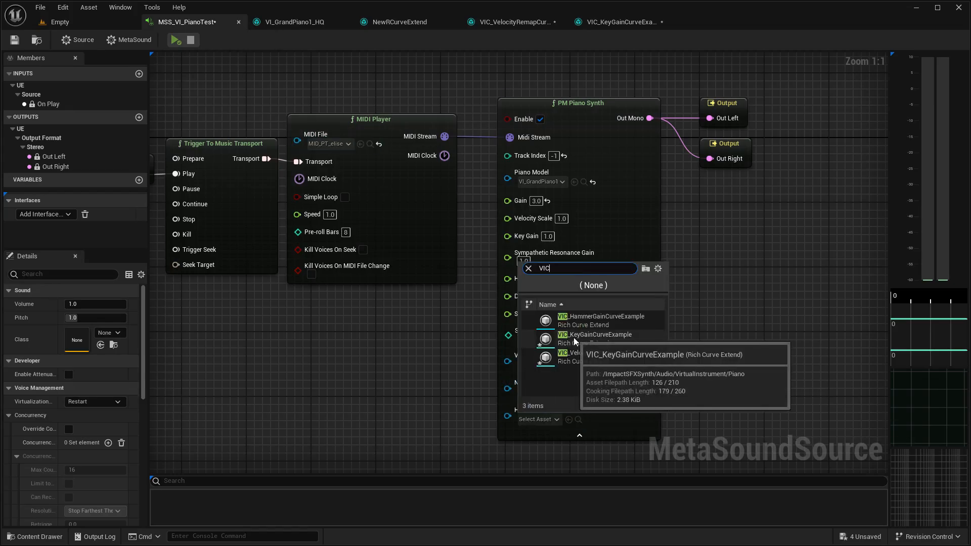
{"action": "left_click", "coordinate": [601, 320]}
- Locate and open VIC_HammerGainCurveExample to examine its keys and X range
{"action": "left_click", "coordinate": [584, 420]}
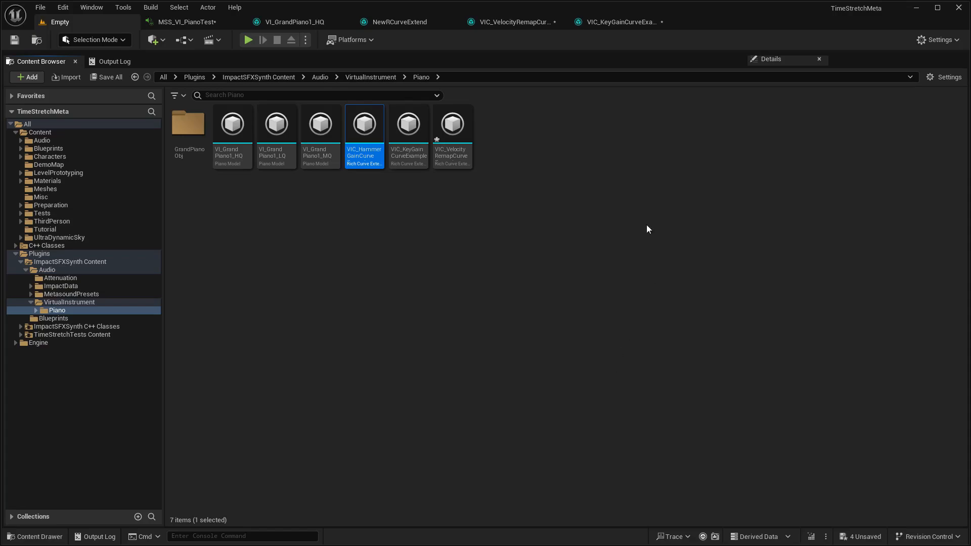
{"action": "double_click", "coordinate": [355, 167]}
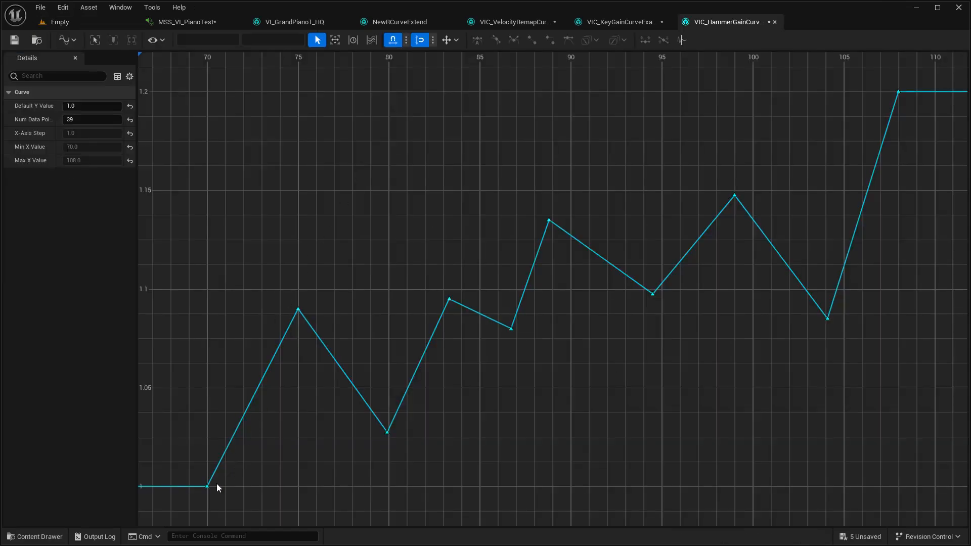
{"action": "mouse_move", "coordinate": [206, 488]}
- Reassign VIC_VelocityRemapCurveExample as the PM Piano Synth's Velocity Remap Curve and preview the MetaSound with all three curves
{"action": "left_click", "coordinate": [205, 23]}
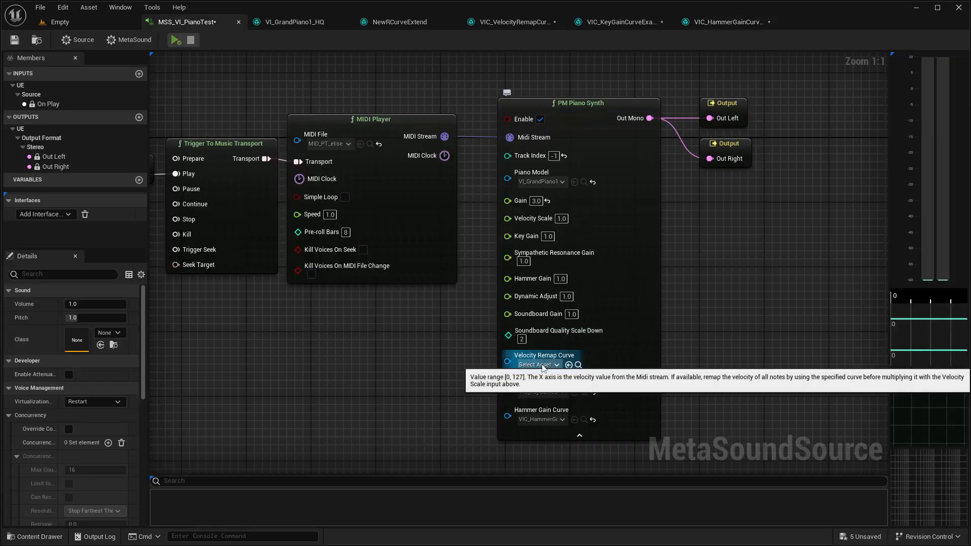
{"action": "left_click", "coordinate": [541, 365]}
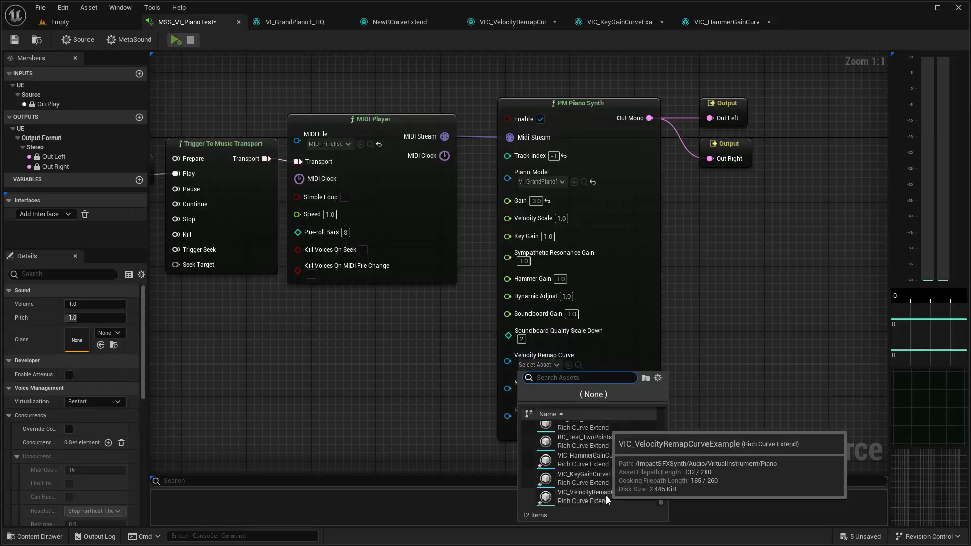
{"action": "left_click", "coordinate": [599, 489]}
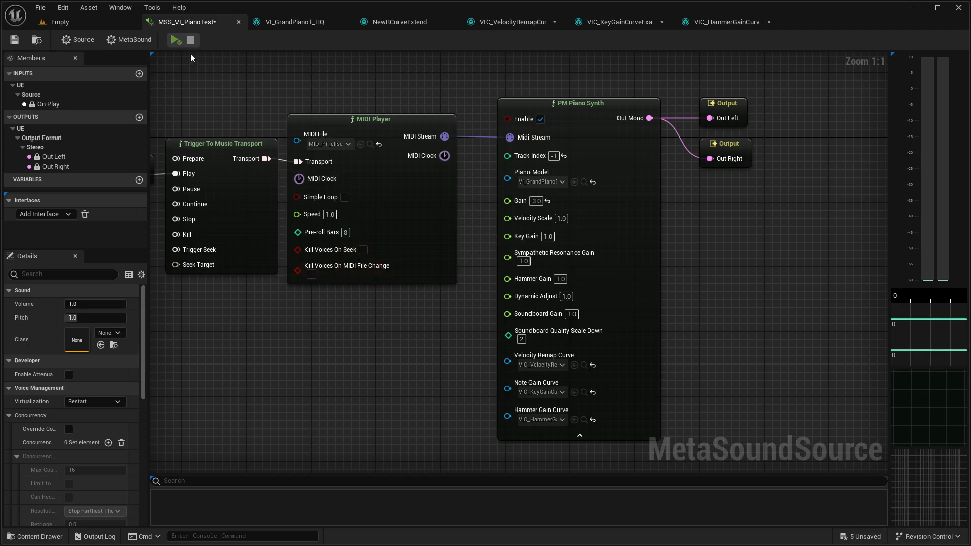
{"action": "left_click", "coordinate": [175, 40]}
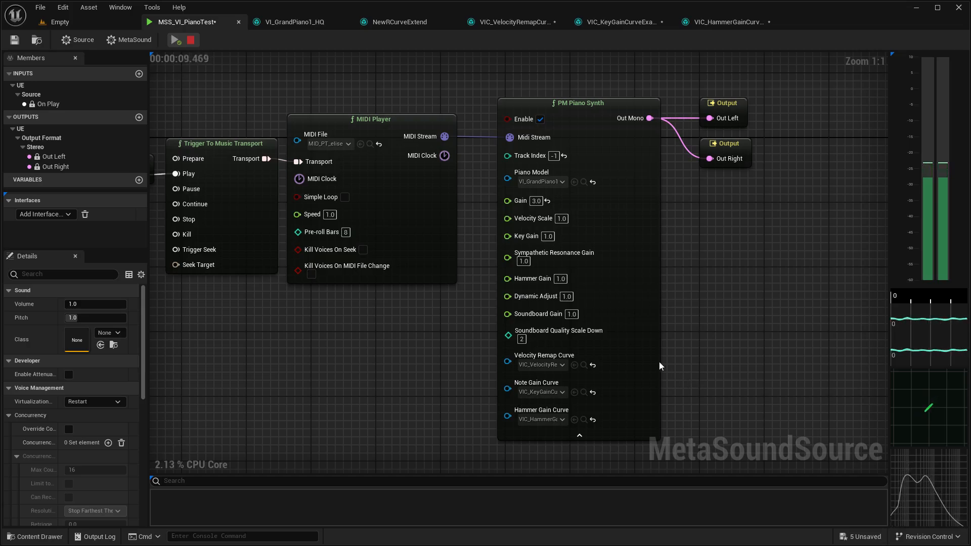
{"action": "left_click", "coordinate": [192, 41]}
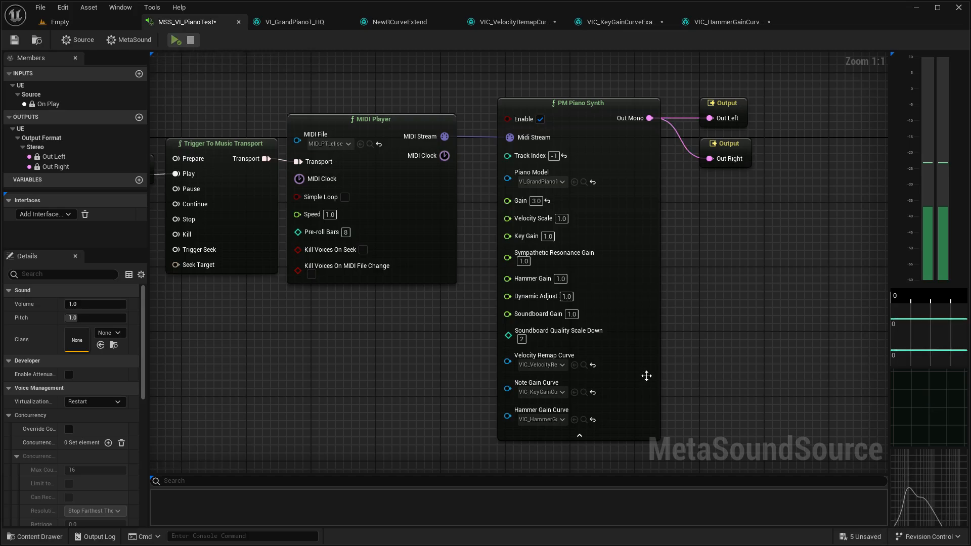
- Reset the velocity remap, note gain and hammer gain curves of the PM Piano Synth node and preview the sound without them
{"action": "left_click", "coordinate": [593, 365]}
{"action": "left_click", "coordinate": [593, 392]}
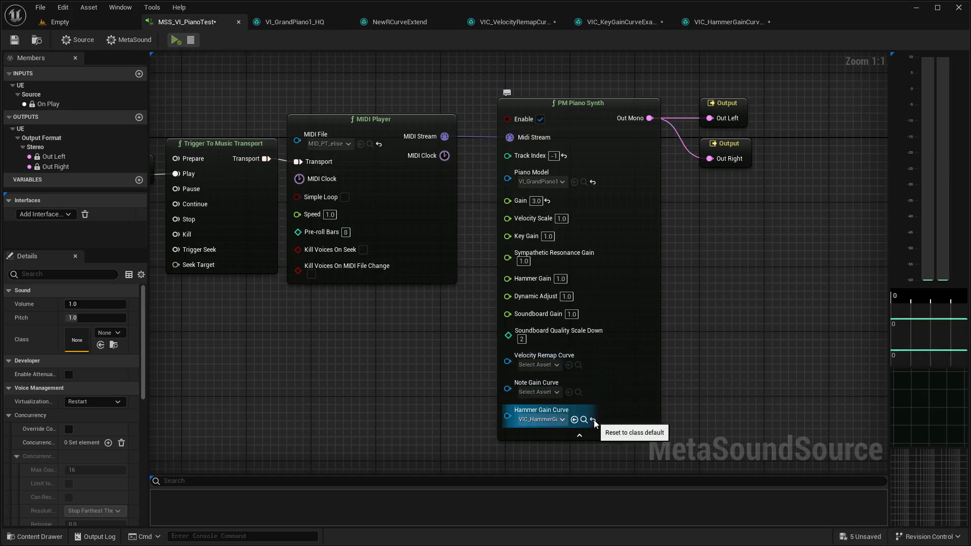
{"action": "left_click", "coordinate": [592, 419]}
{"action": "left_click", "coordinate": [175, 41]}
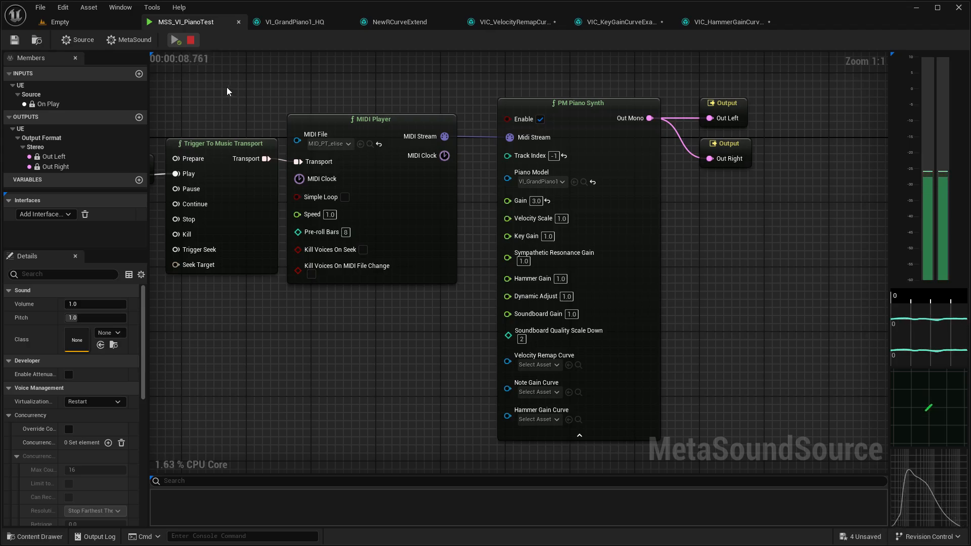
{"action": "left_click", "coordinate": [191, 40]}
- Add a Burble Sound Gen node in the empty graph area below the MIDI Player node
{"action": "right_click_drag", "start_coordinate": [334, 354], "coordinate": [353, 263]}
{"action": "right_click_drag", "start_coordinate": [548, 188], "coordinate": [479, 287]}
{"action": "right_click", "coordinate": [342, 320]}
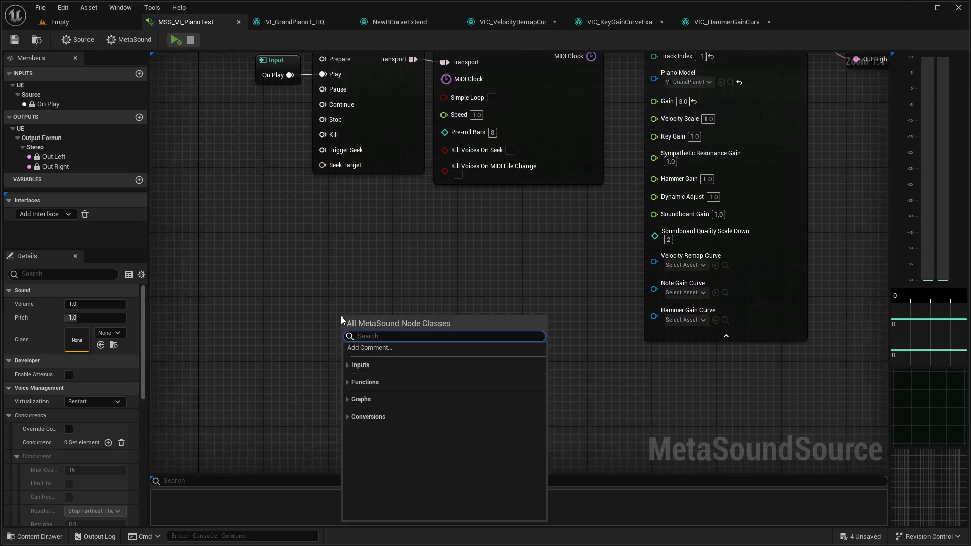
{"action": "type", "text": "bur"}
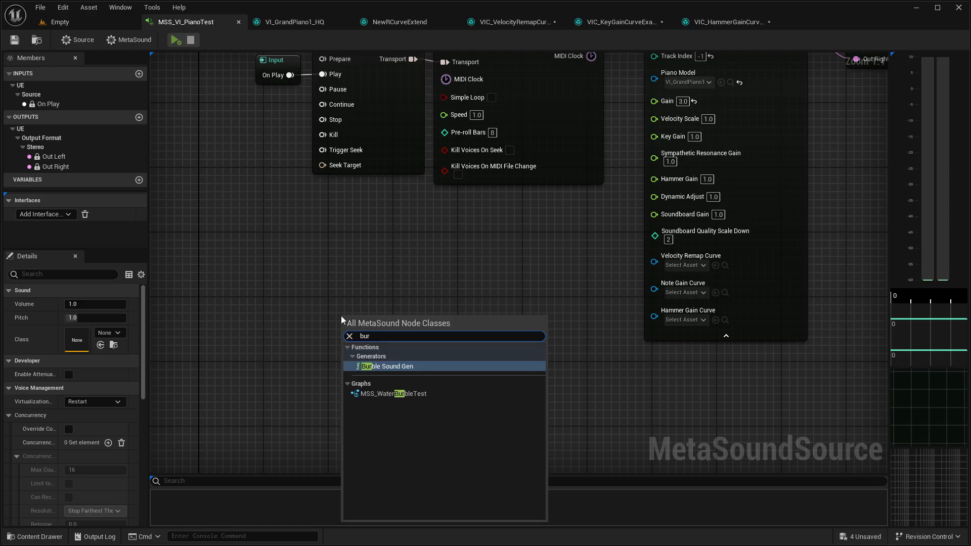
{"action": "left_click", "coordinate": [377, 366]}
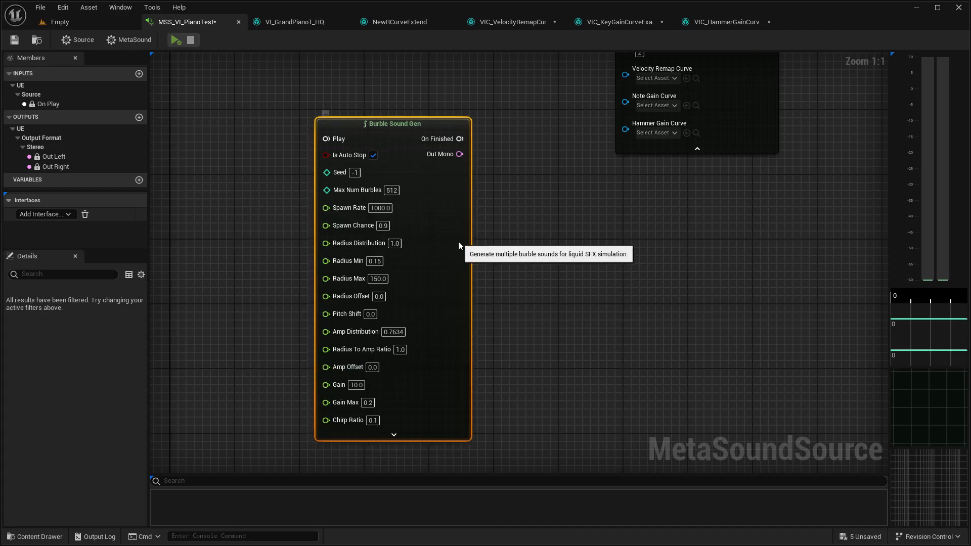
{"action": "left_click_drag", "start_coordinate": [458, 242], "coordinate": [448, 235]}
{"action": "left_click", "coordinate": [538, 214]}
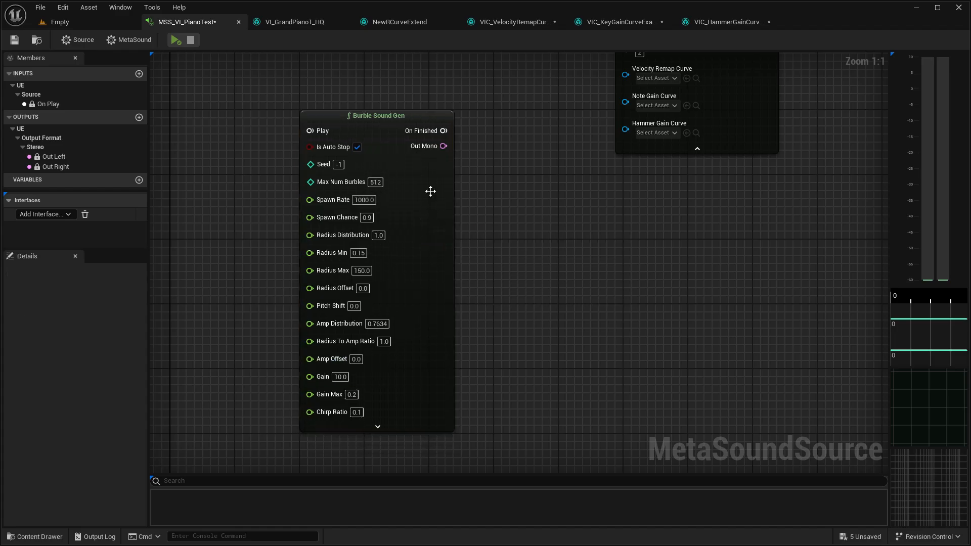
- Delete the Burble Sound Gen node and save MSS_VI_PianoTest
{"action": "left_click", "coordinate": [433, 259]}
{"action": "key", "text": "Delete"}
{"action": "key", "text": "ctrl+s"}
- In the level editor's content browser, open the Liquid folder under MetasoundPresets/Simulation in the ImpactSFXSynth plugin content
{"action": "left_click", "coordinate": [102, 26]}
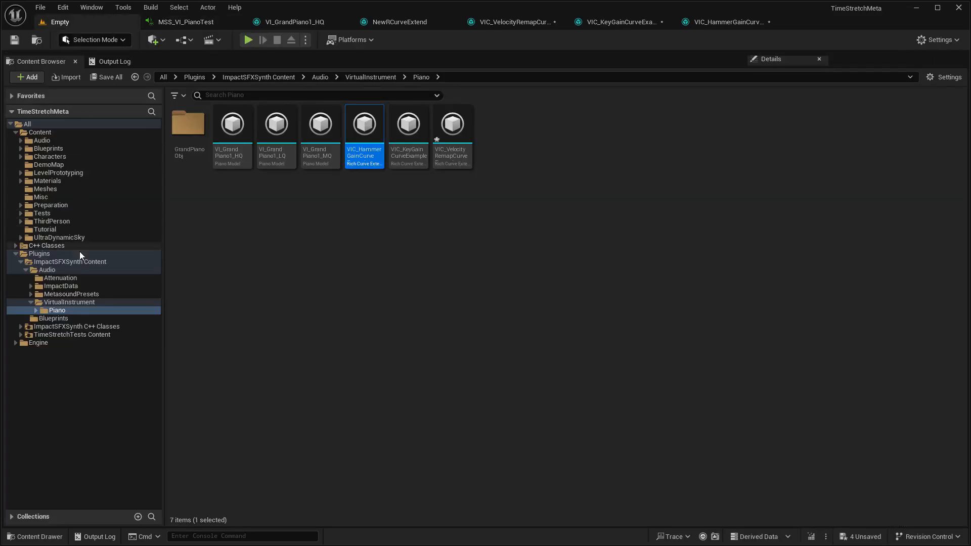
{"action": "left_click", "coordinate": [31, 293]}
{"action": "left_click", "coordinate": [36, 366]}
{"action": "left_click", "coordinate": [62, 383]}
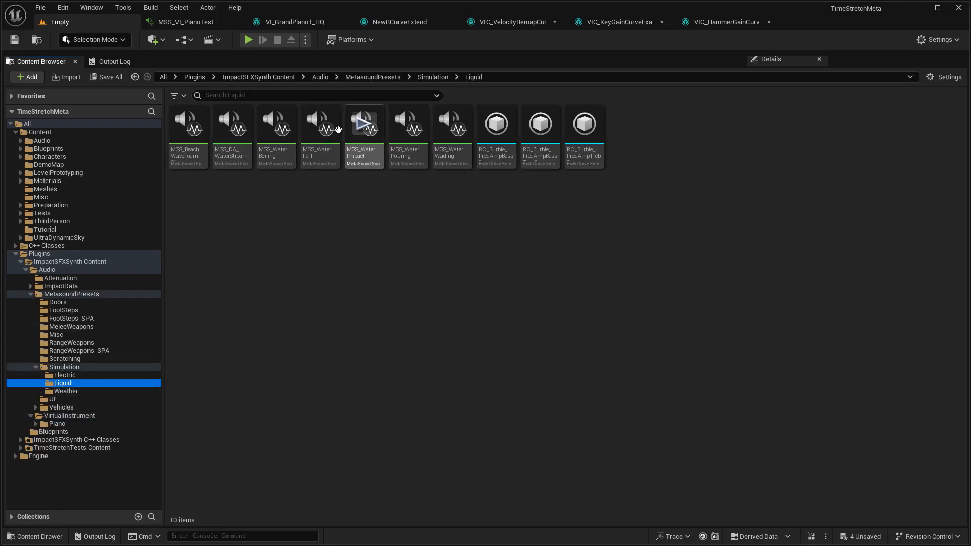
- Preview the MSS_DA_WaterStream, MSS_WaterImpact, MSS_WaterPouring and MSS_WaterWading sounds, then stop playback
{"action": "left_click", "coordinate": [227, 126]}
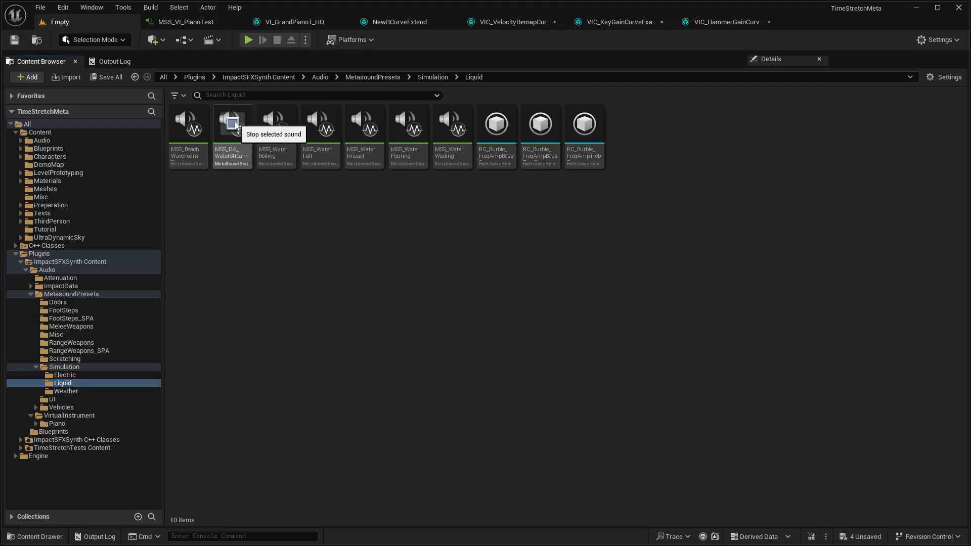
{"action": "left_click", "coordinate": [371, 132]}
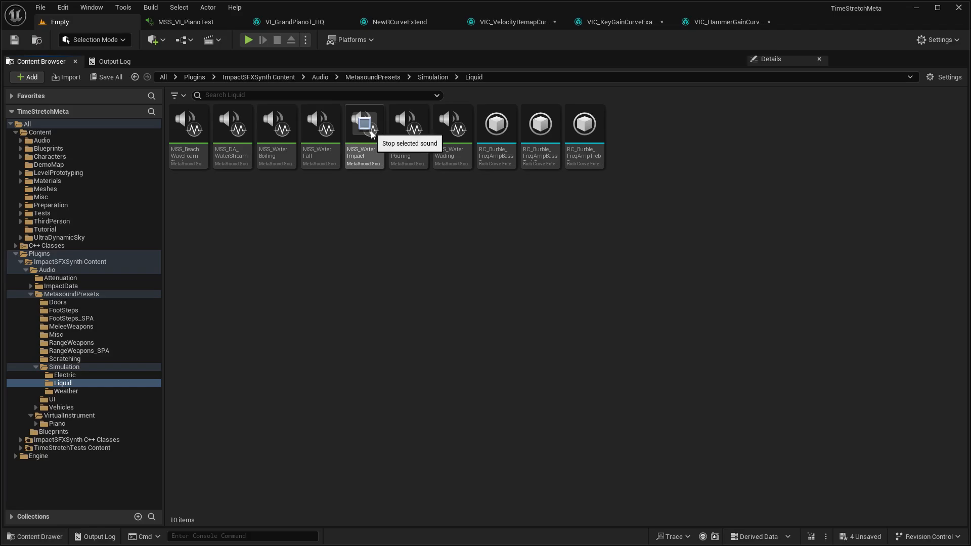
{"action": "left_click", "coordinate": [408, 129]}
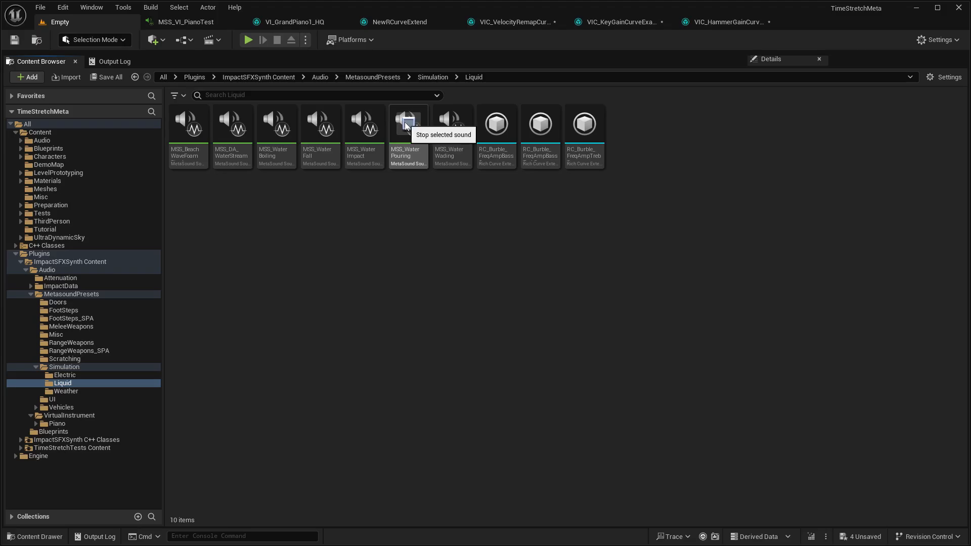
{"action": "left_click", "coordinate": [448, 127]}
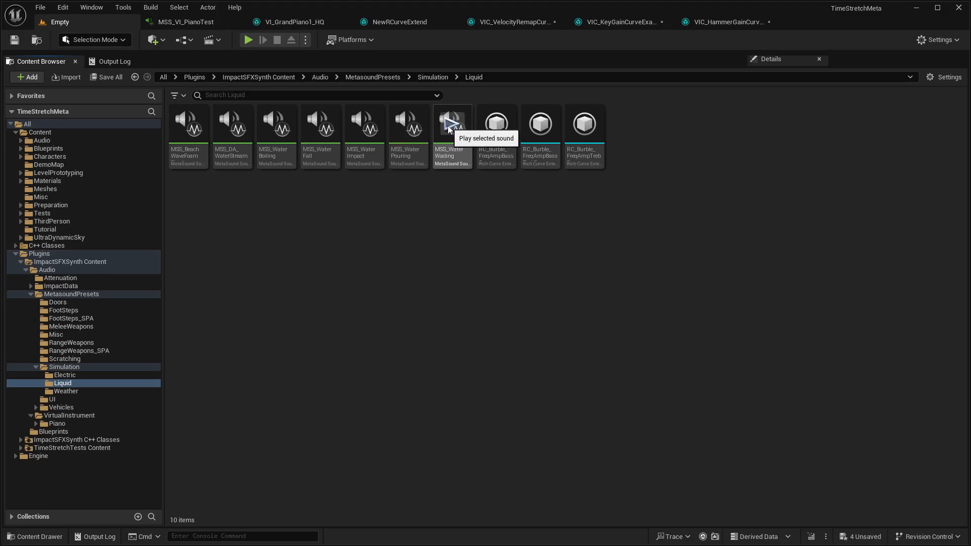
{"action": "left_click", "coordinate": [449, 127]}
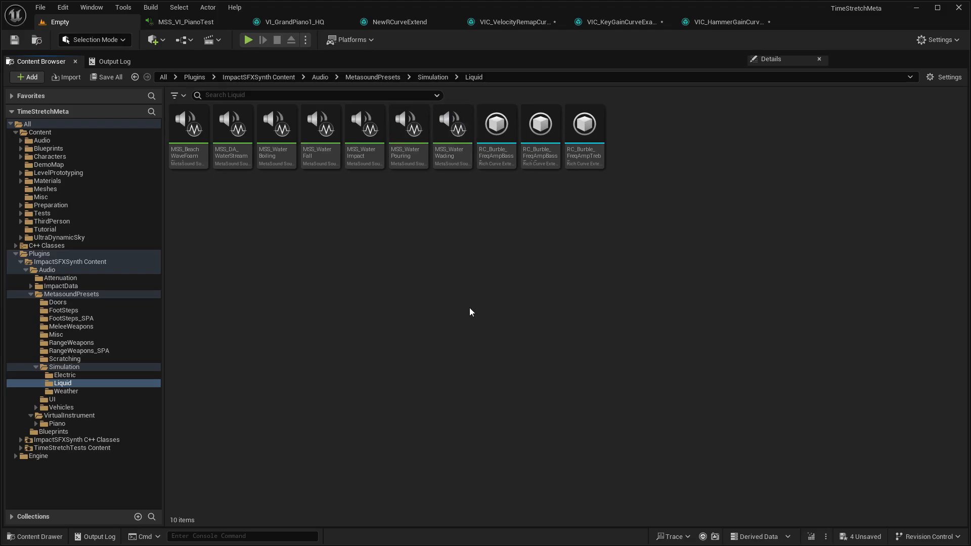